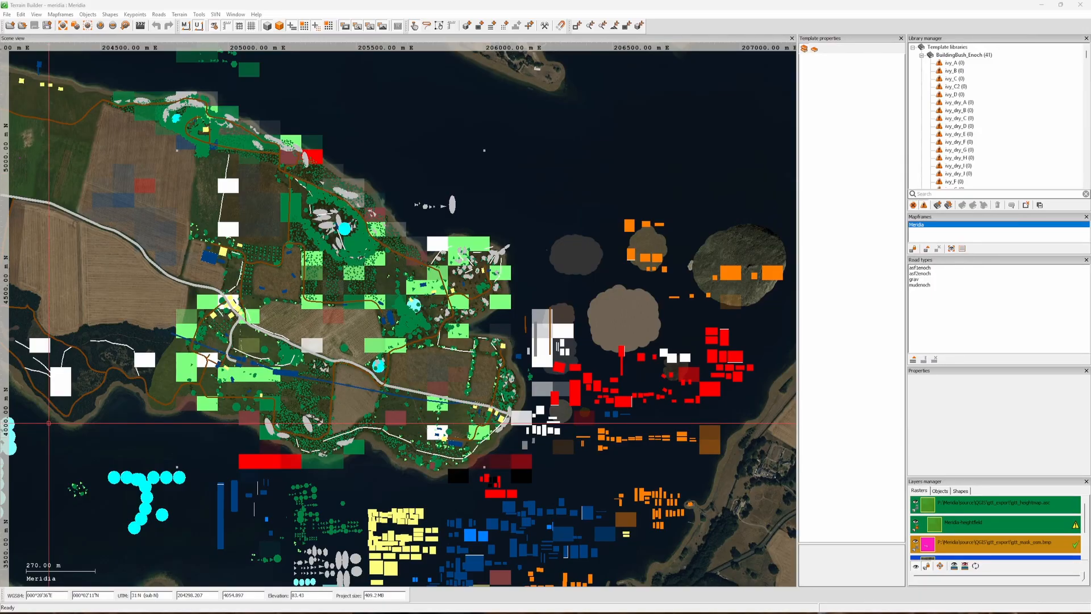
- Switch to File Explorer and open the Powerlines folder inside P:\DayZ_Misc\DayZ-Misc-master
key(alt+Tab)
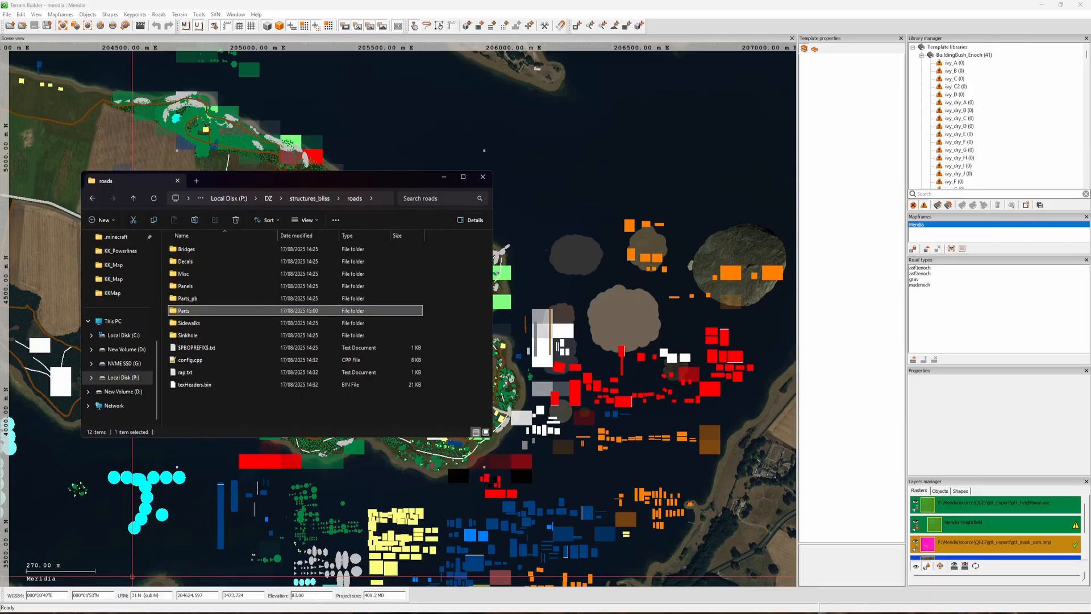
click(229, 199)
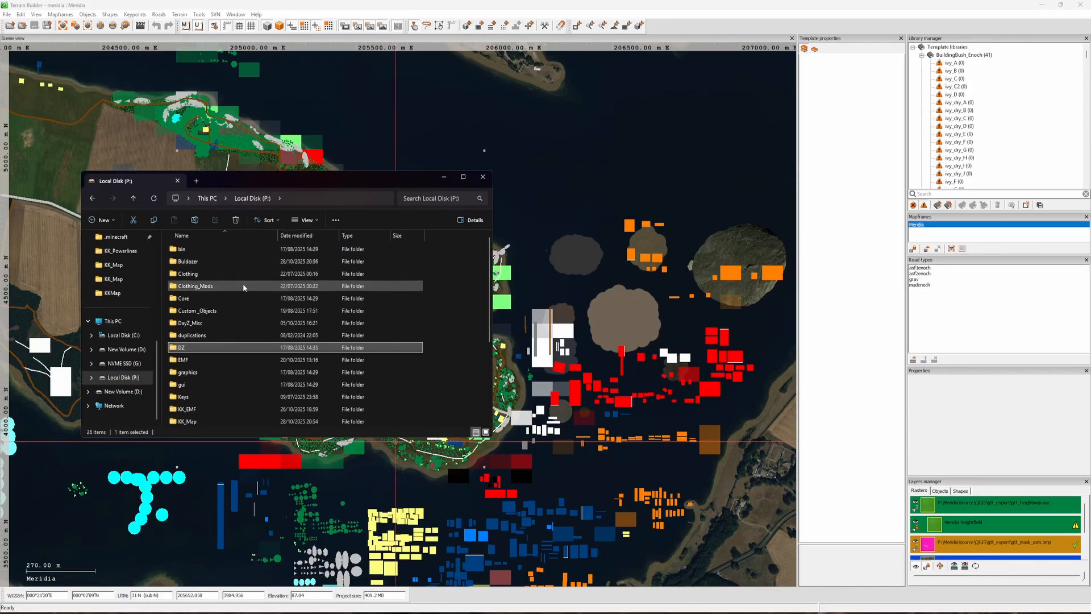
double_click(197, 323)
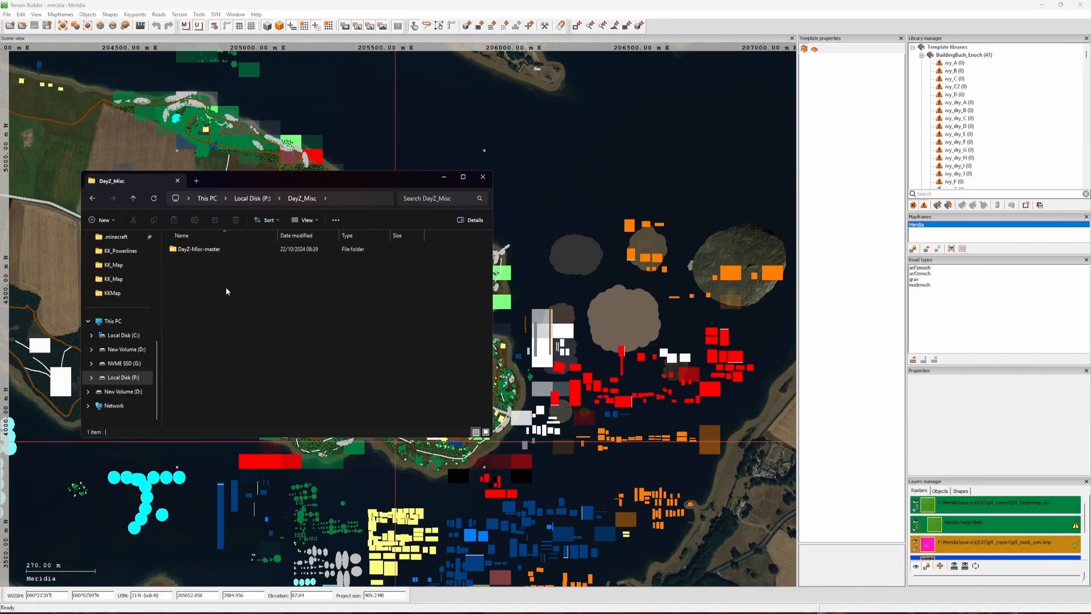
double_click(238, 250)
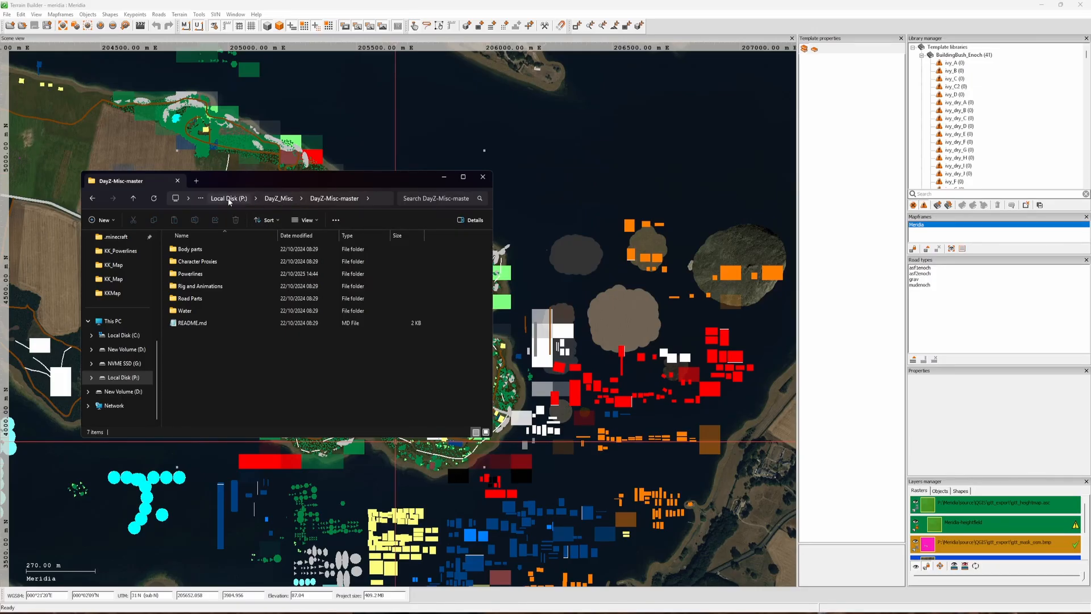
double_click(214, 274)
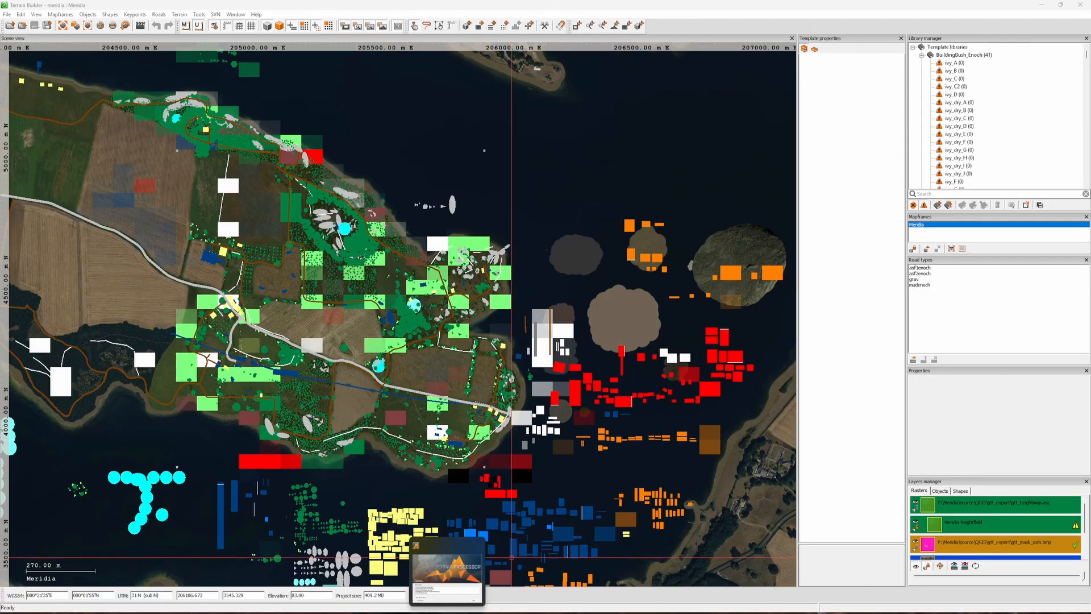
- Switch to Terrain Processor, start creating a new project and choose Local Disk (P:) as the save location
click(446, 576)
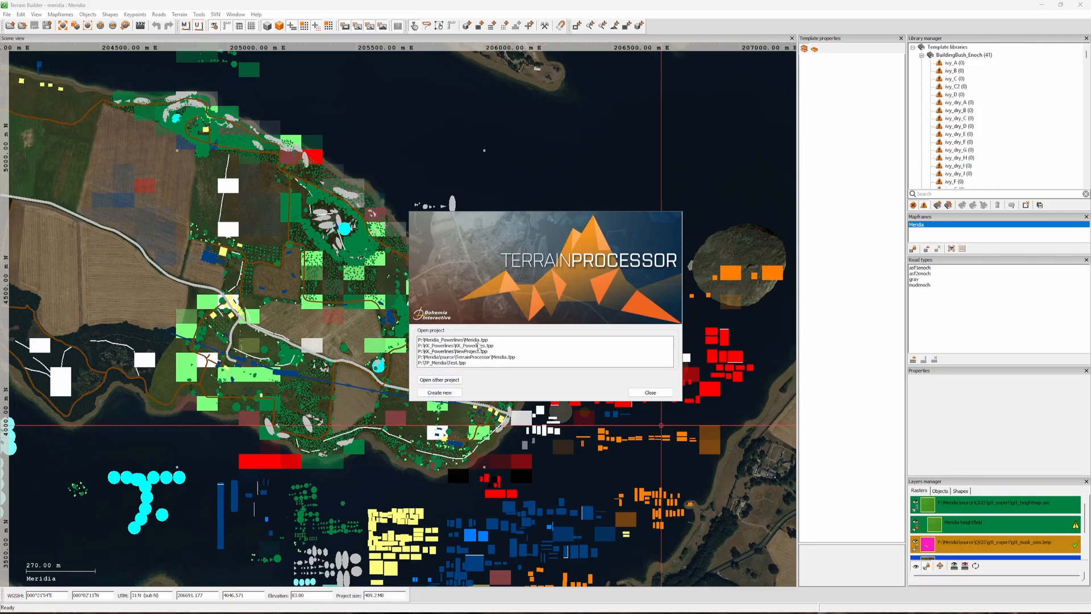
click(451, 393)
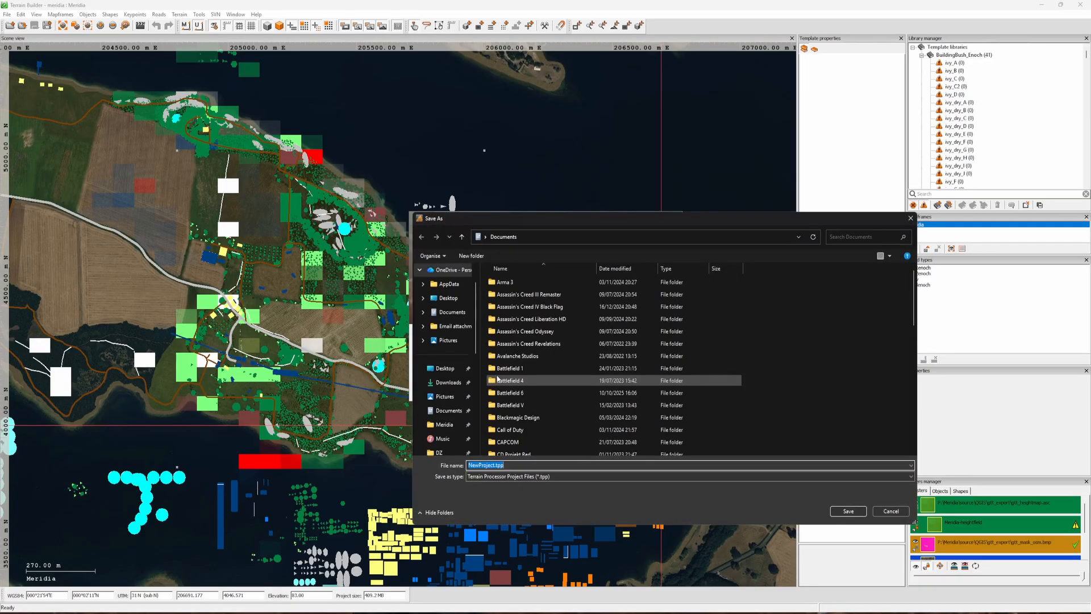
scroll(452, 387, down, 5)
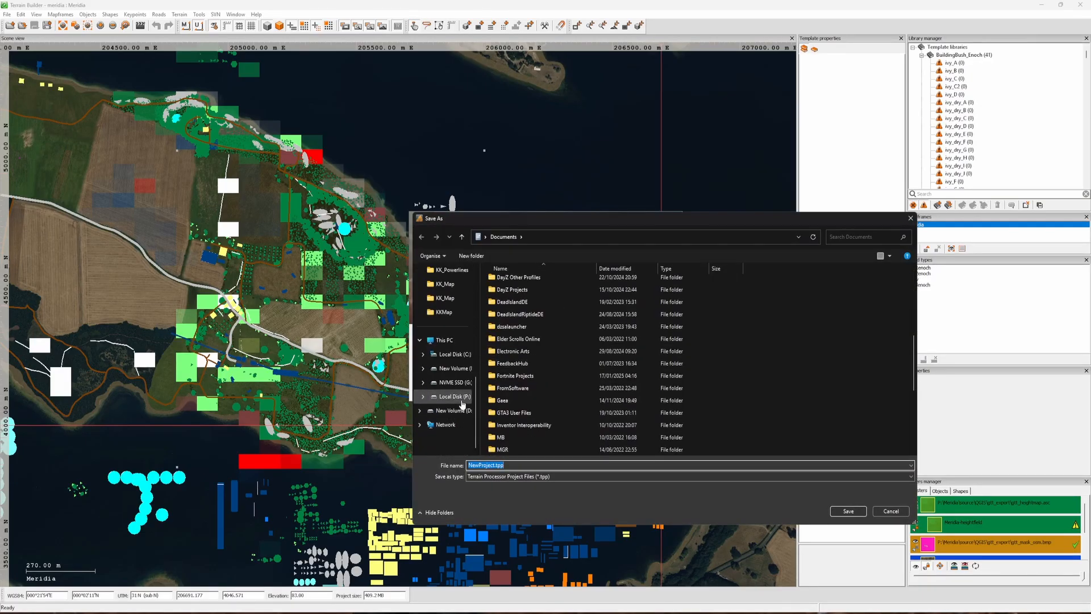
click(450, 396)
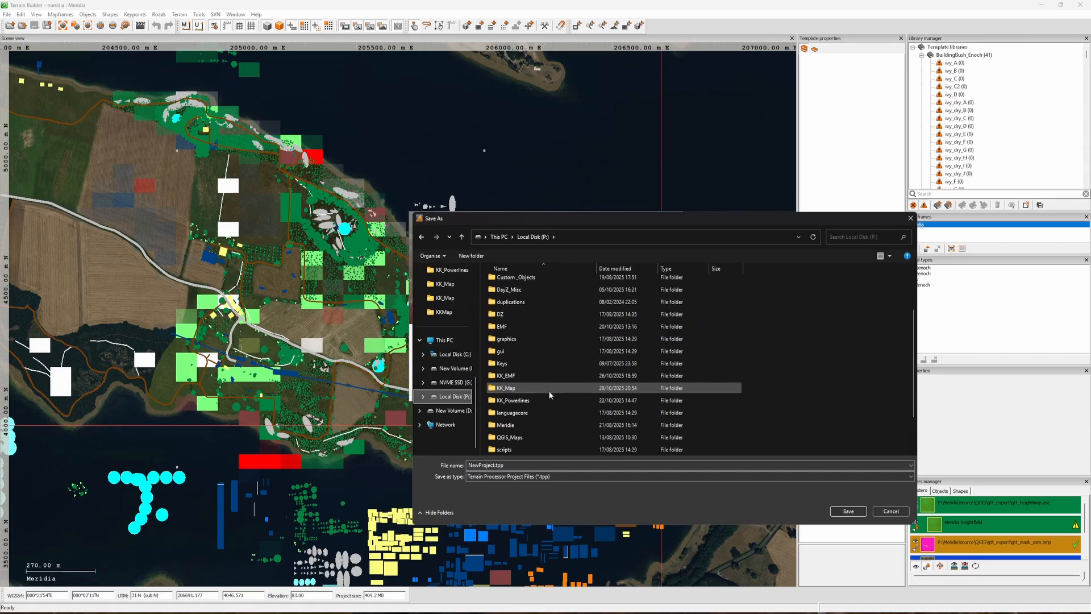
scroll(547, 391, down, 1)
scroll(790, 412, down, 1)
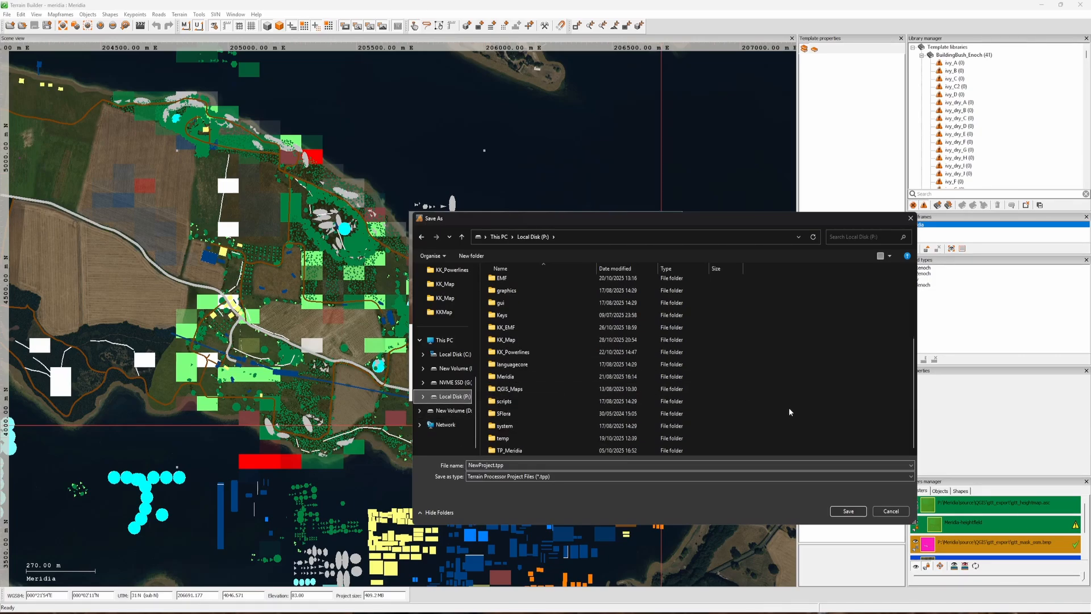
- Create a new folder named Meridia_TP on the P: drive from the save dialog
right_click(818, 418)
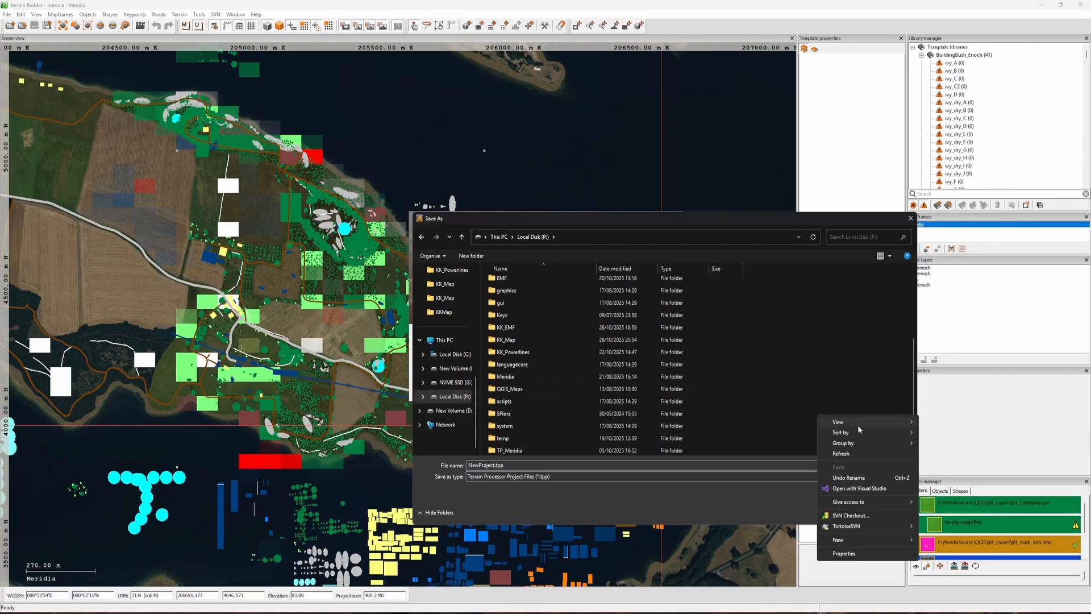
mouse_move(841, 539)
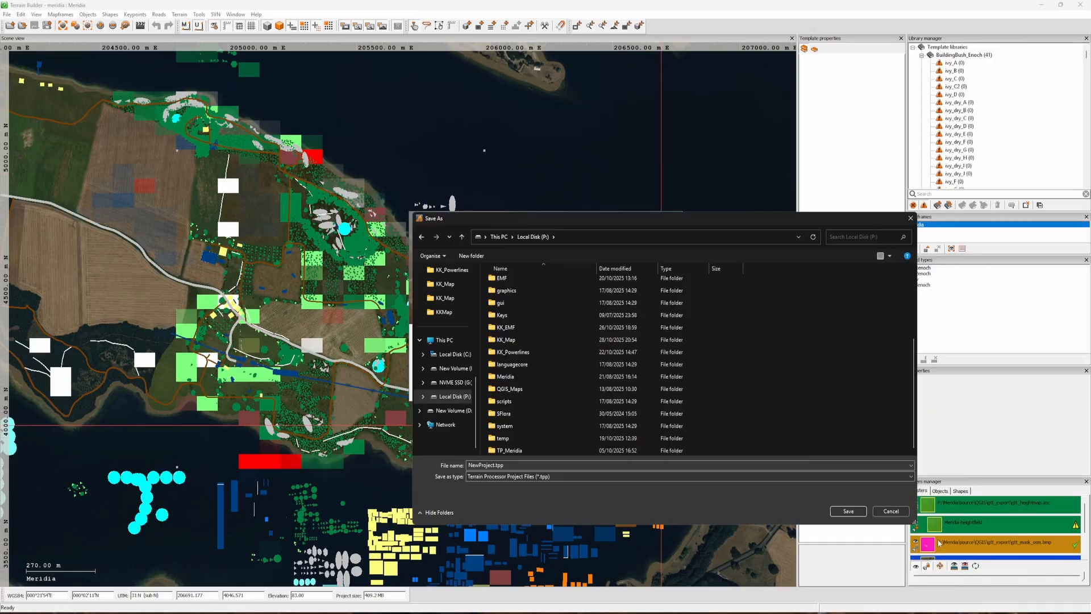
click(966, 540)
text(TP)
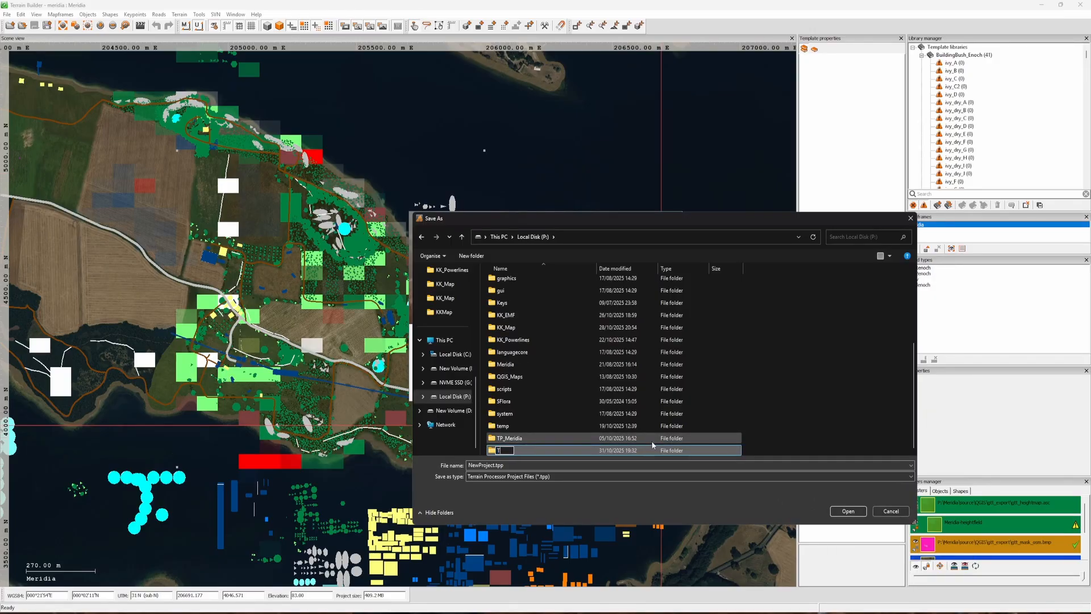
key(BackSpace)
key(BackSpace)
text(Meridia)
key(BackSpace)
text(ia_TP)
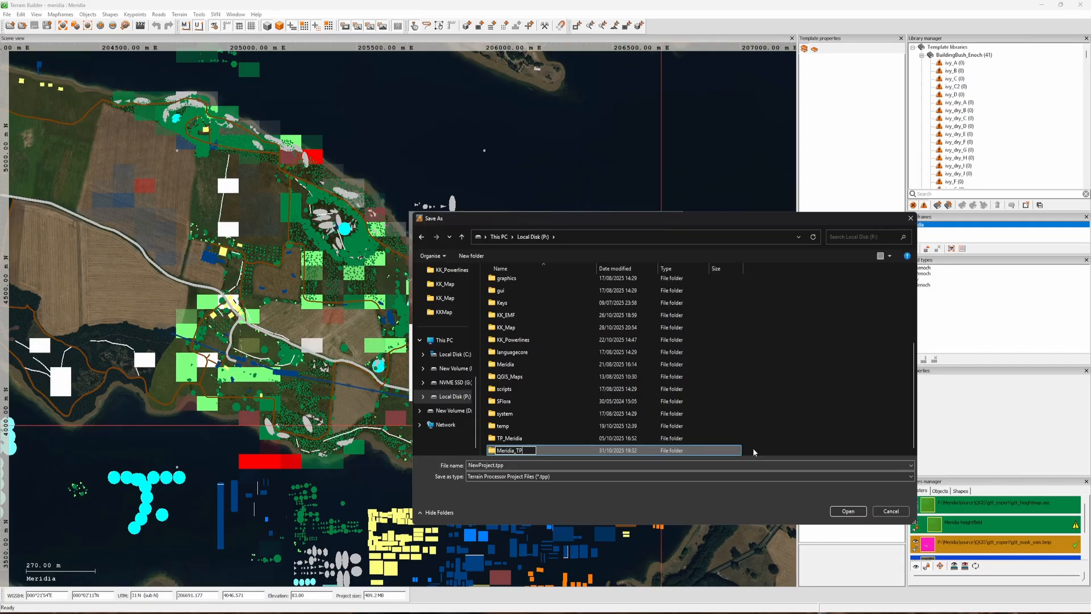
key(Return)
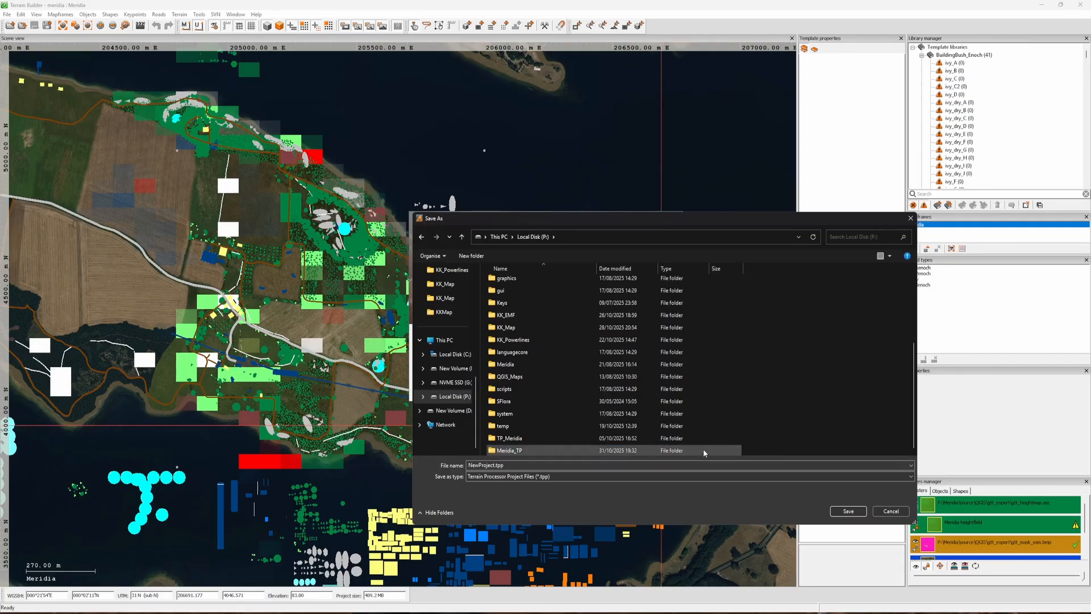
- Save the new project as Meridia_Powerlines inside the Meridia_TP folder
double_click(699, 450)
double_click(506, 480)
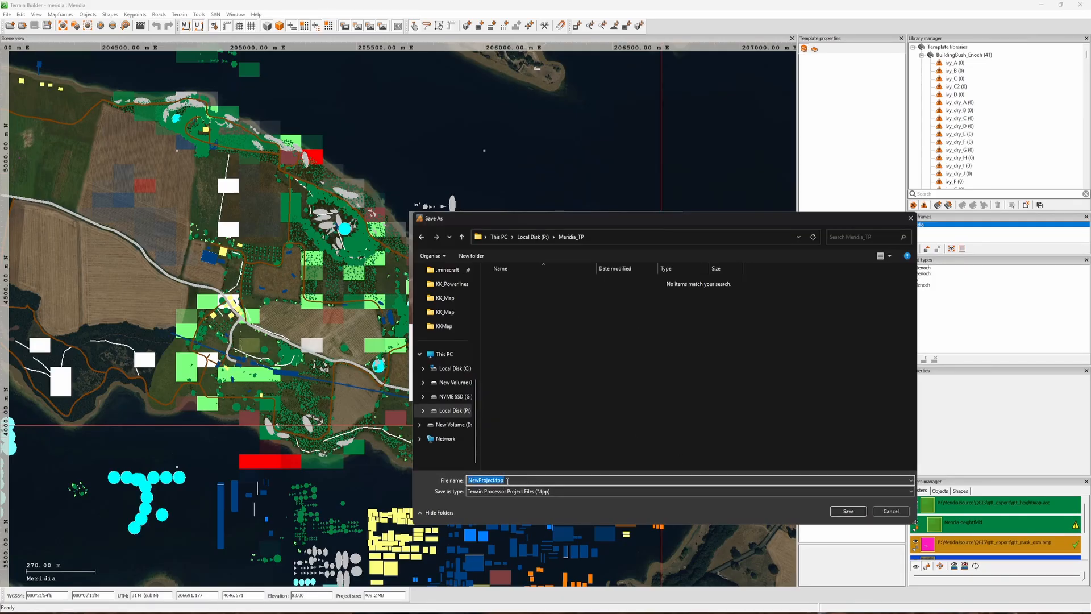
text(Me)
key(BackSpace)
text(Meridia_Powerlines)
click(848, 511)
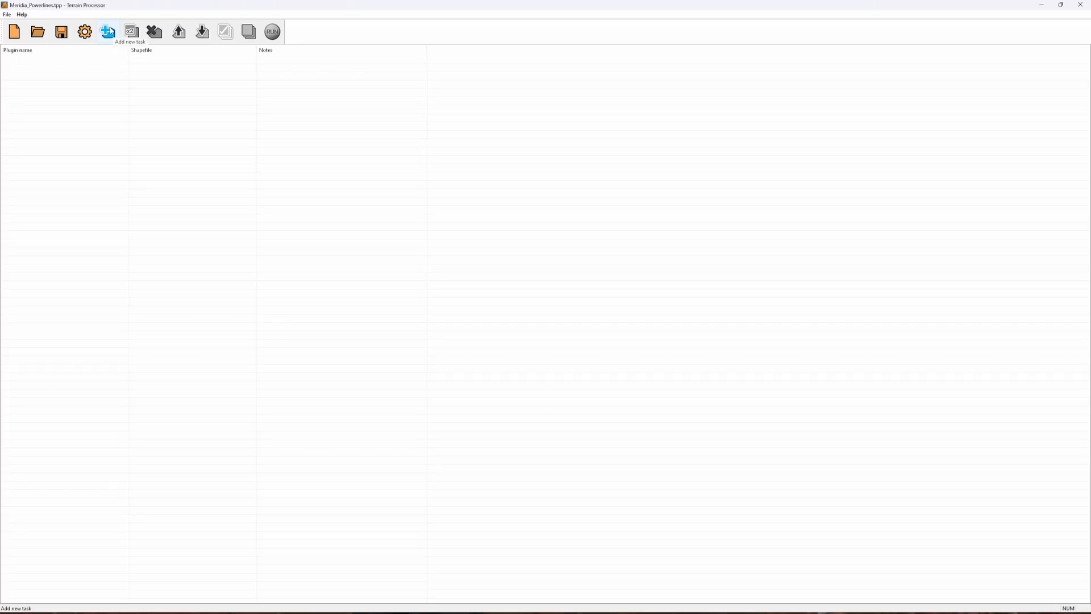
- Add a Powerlines task and set its config filename to powerline_concrete5.shp from P:\DayZ_Misc\DayZ-Misc-master\Powerlines
click(108, 31)
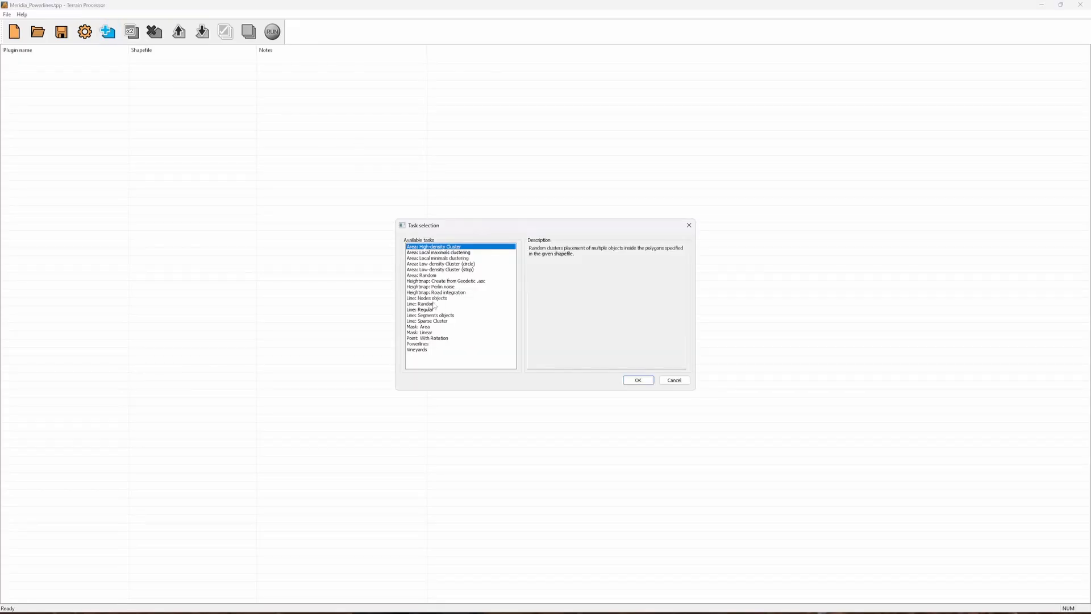
key(Escape)
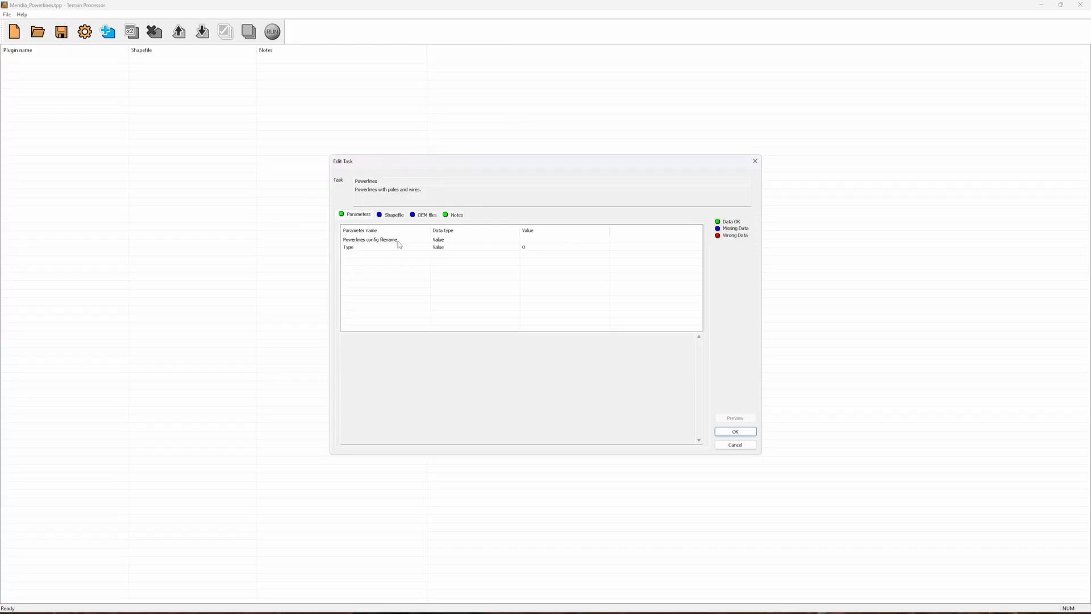
double_click(536, 243)
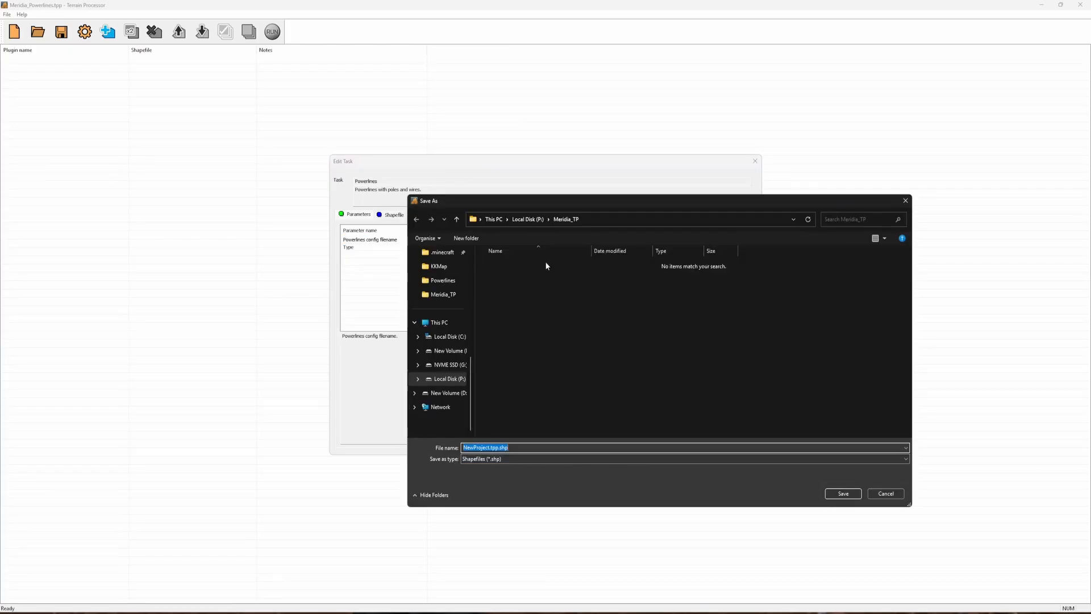
click(517, 223)
double_click(504, 338)
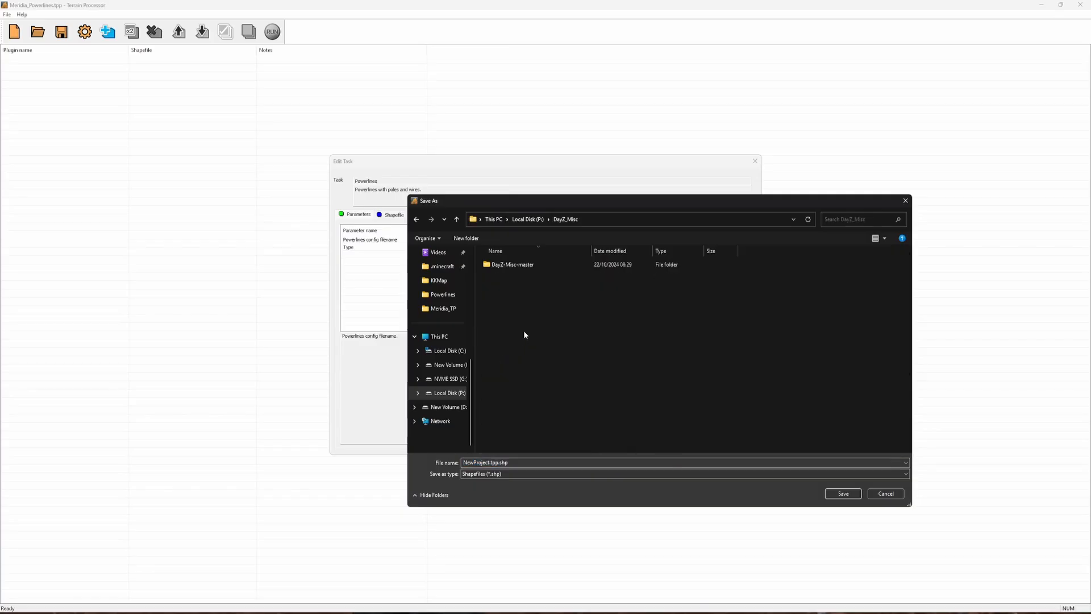
double_click(523, 265)
click(512, 288)
key(Return)
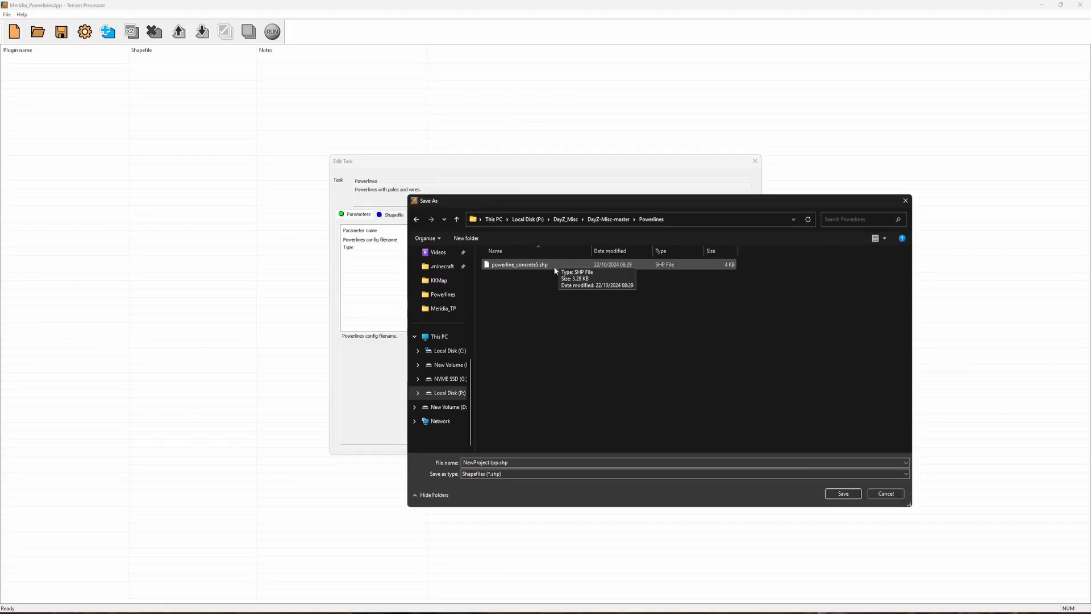
click(839, 494)
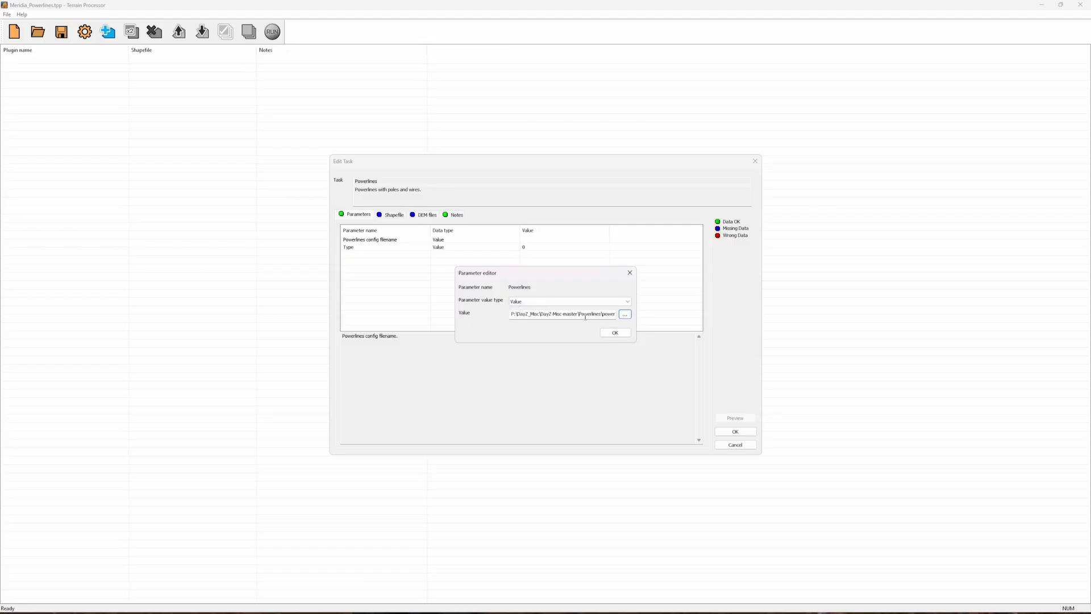
click(614, 332)
- Set the Powerlines task's Type parameter to 1 and open its shapefile settings
double_click(537, 247)
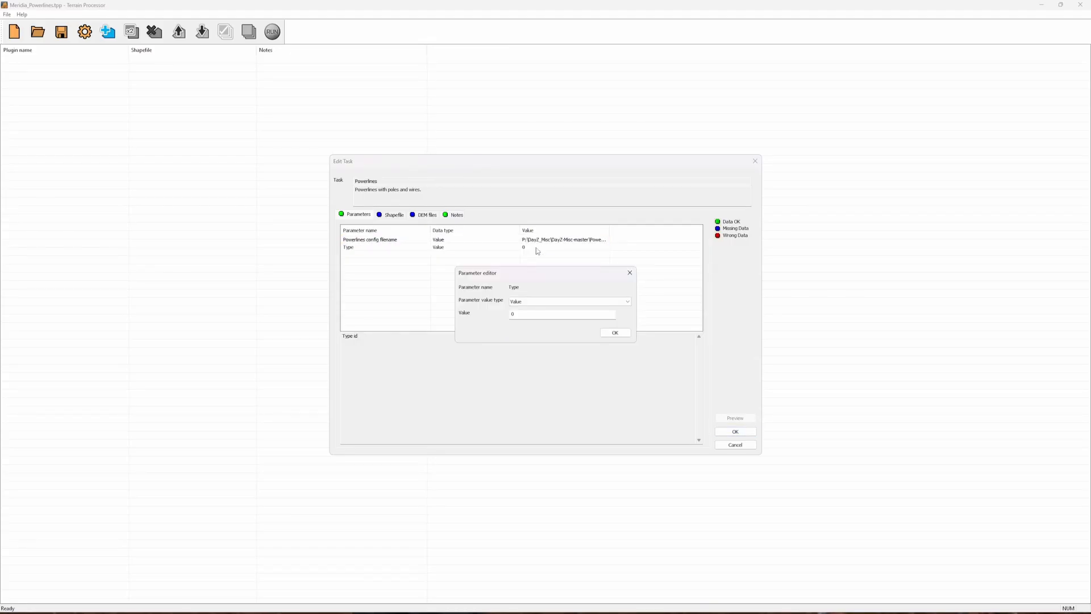
click(534, 315)
text(1)
key(Return)
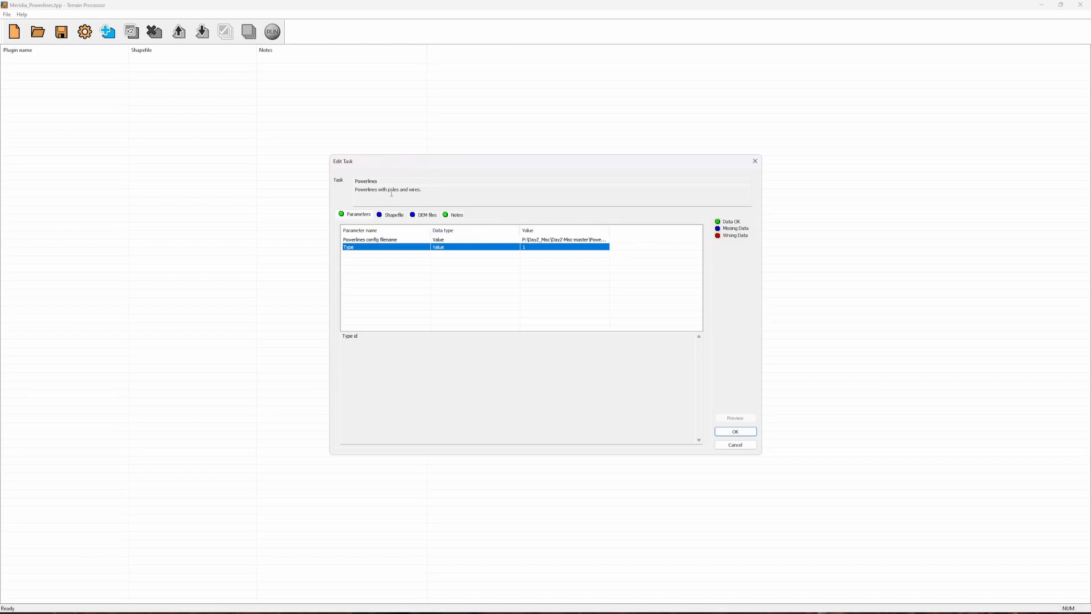
click(389, 215)
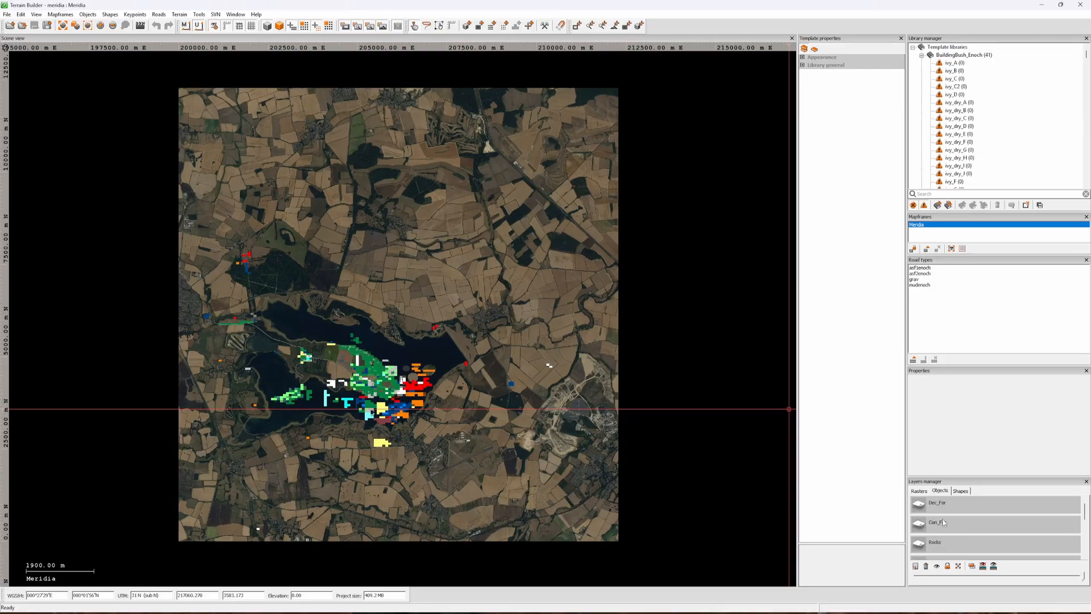
- Switch to Terrain Builder and add a new objects layer named Powerlines
scroll(943, 518, down, 3)
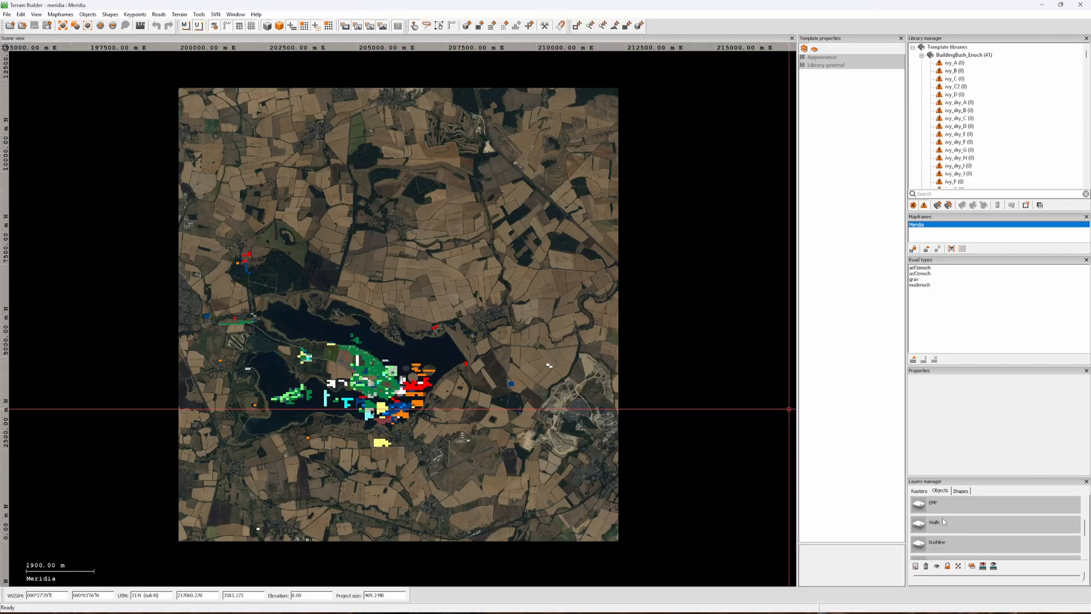
click(915, 566)
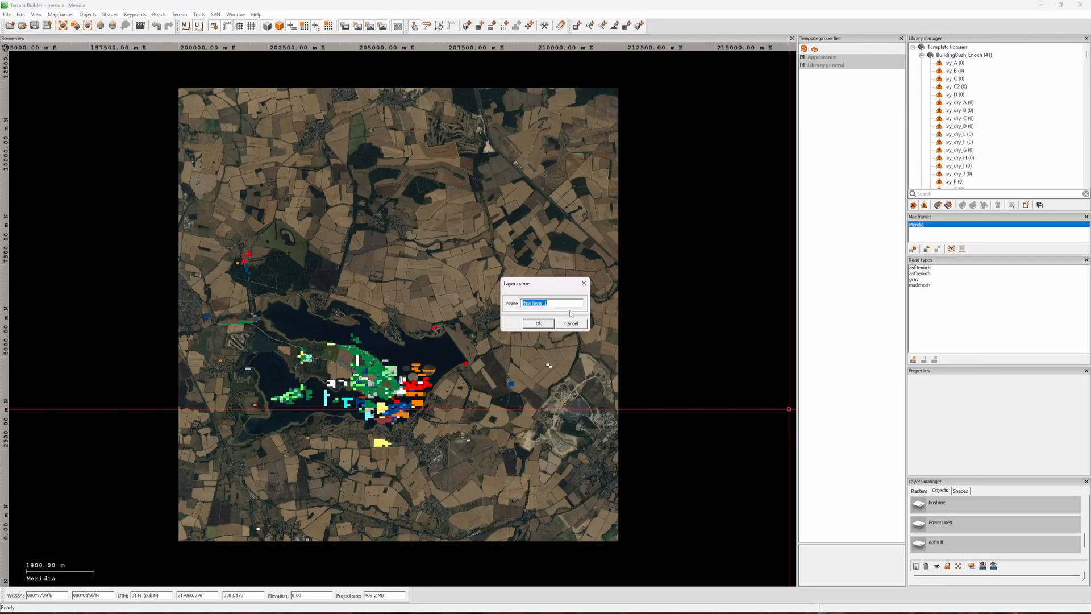
text(Powerlines)
click(539, 324)
- Activate the Add Polyline tool over the striped field south of the woodland and make the default area shapes layer current
scroll(365, 377, up, 6)
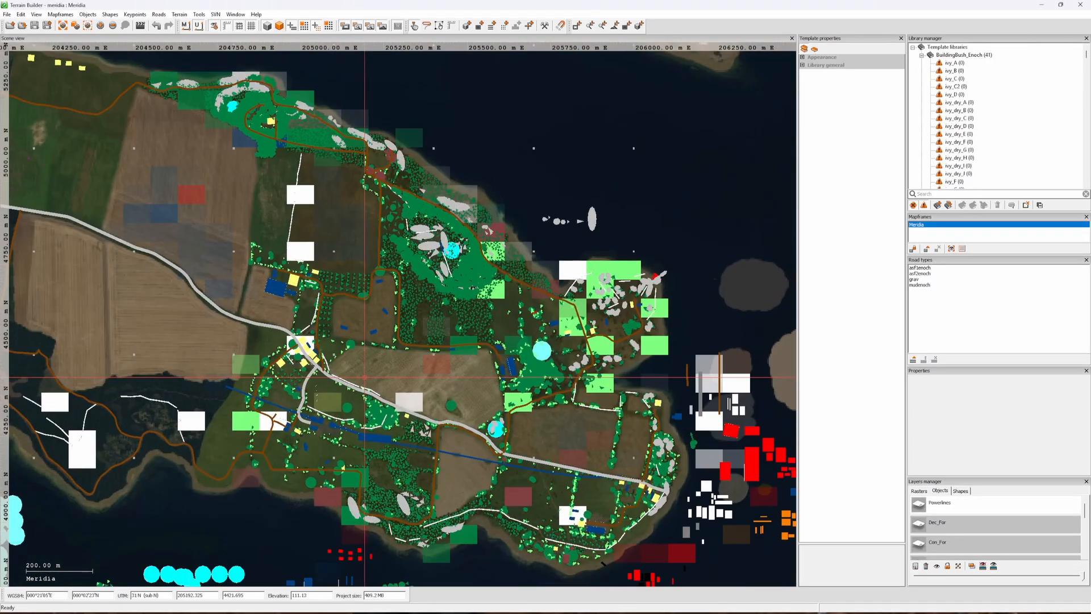
scroll(364, 377, up, 4)
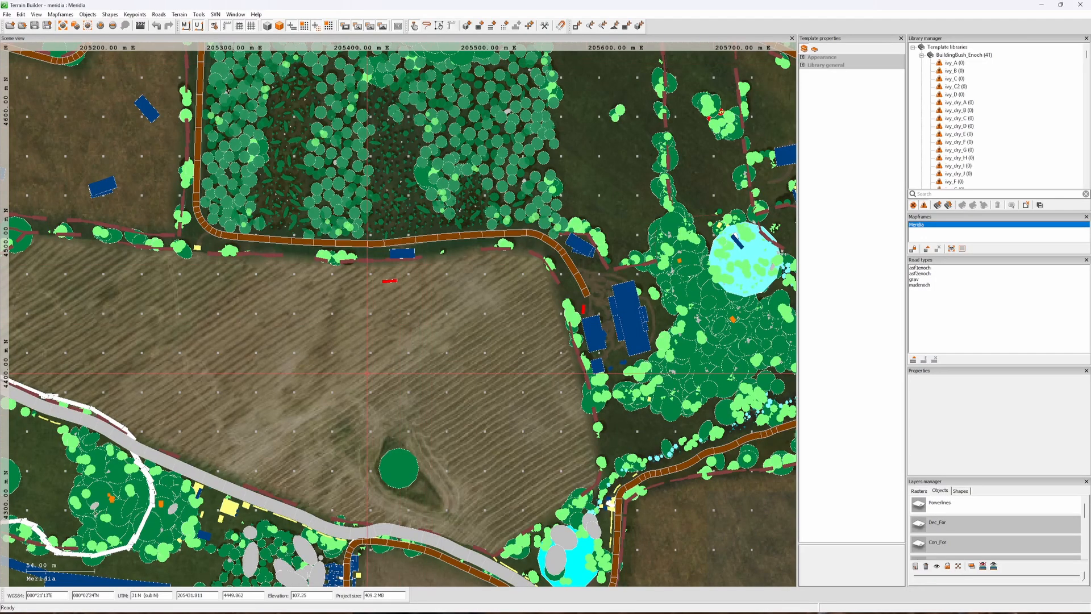
scroll(367, 373, down, 1)
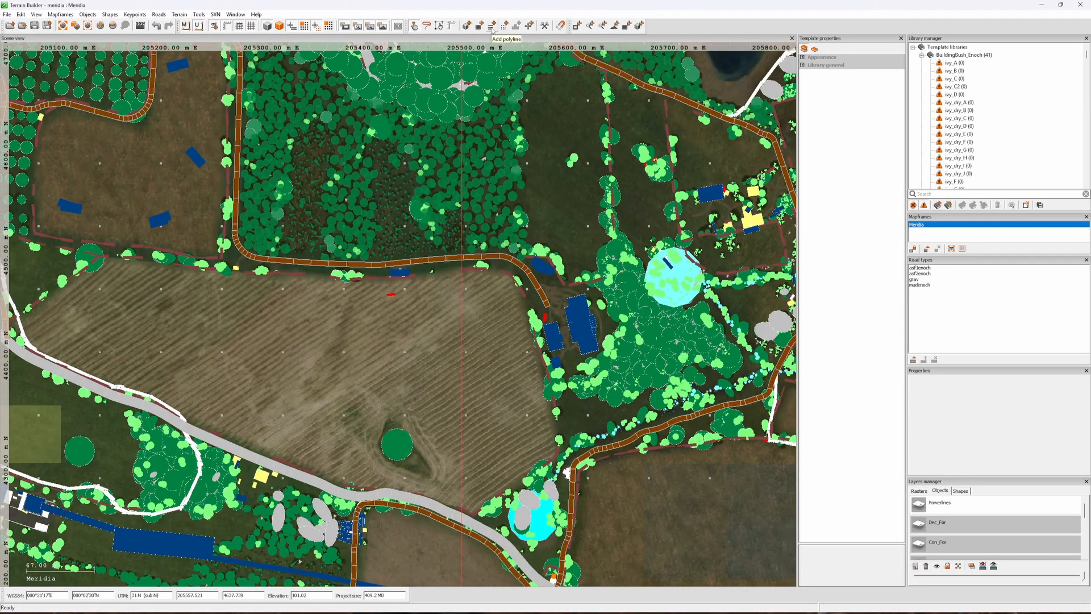
click(492, 26)
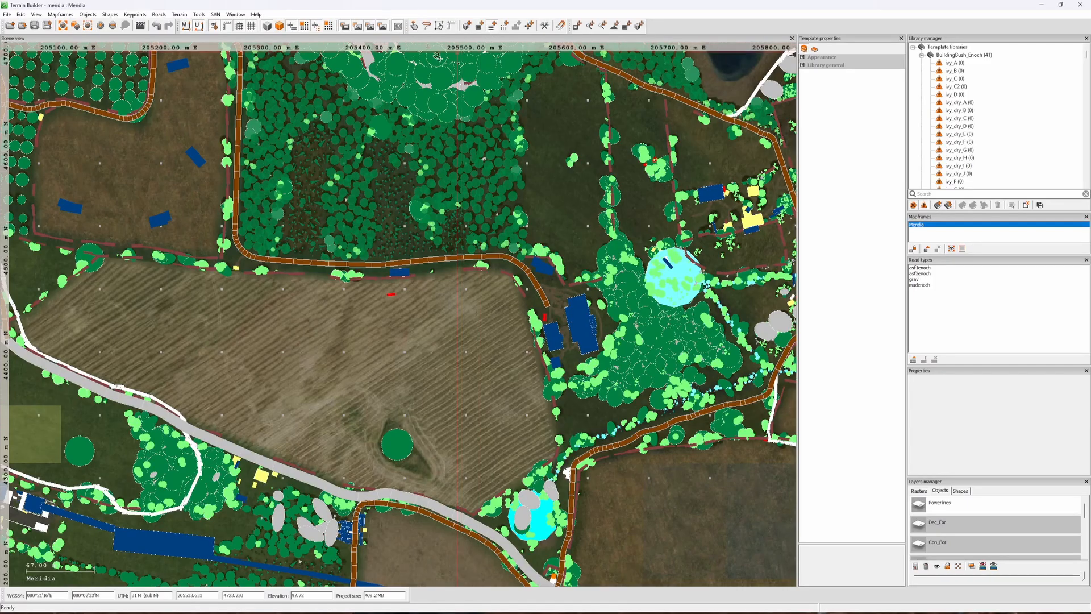
scroll(290, 72, up, 1)
scroll(290, 71, up, 1)
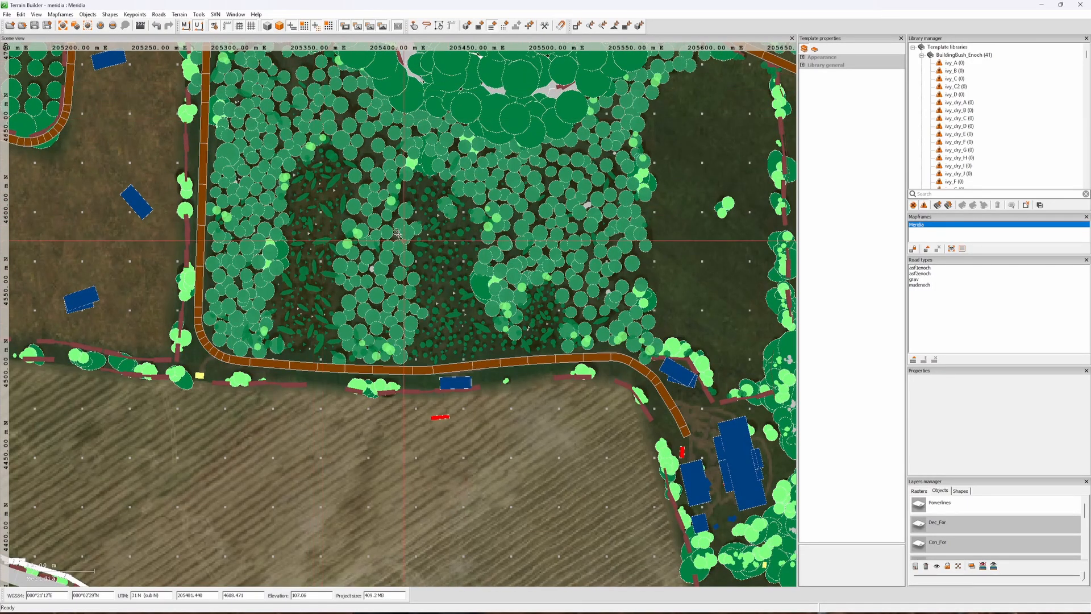
middle_drag(400, 241, 370, 145)
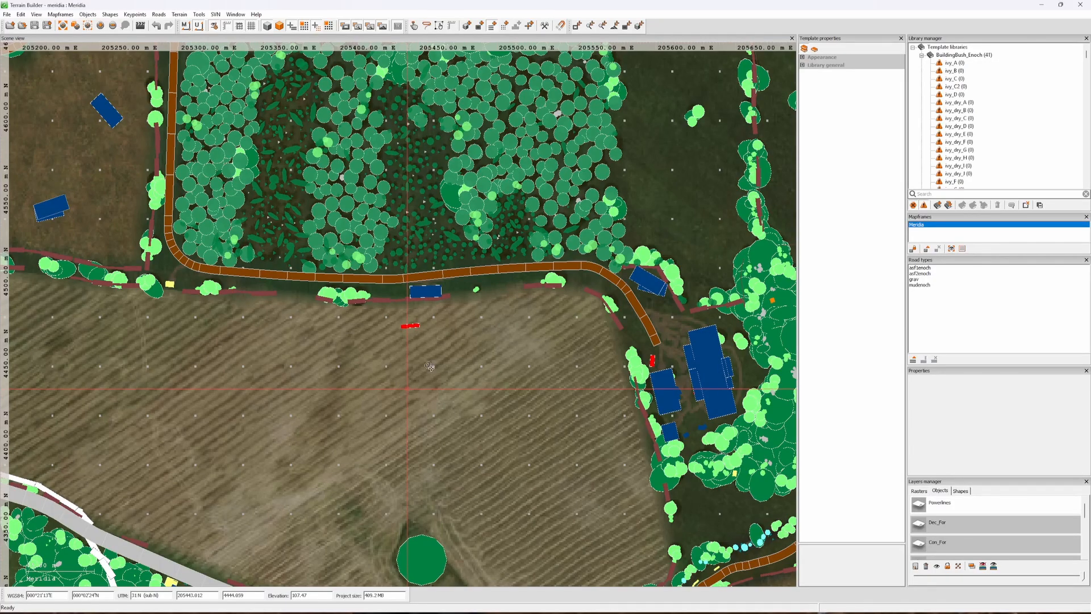
click(492, 27)
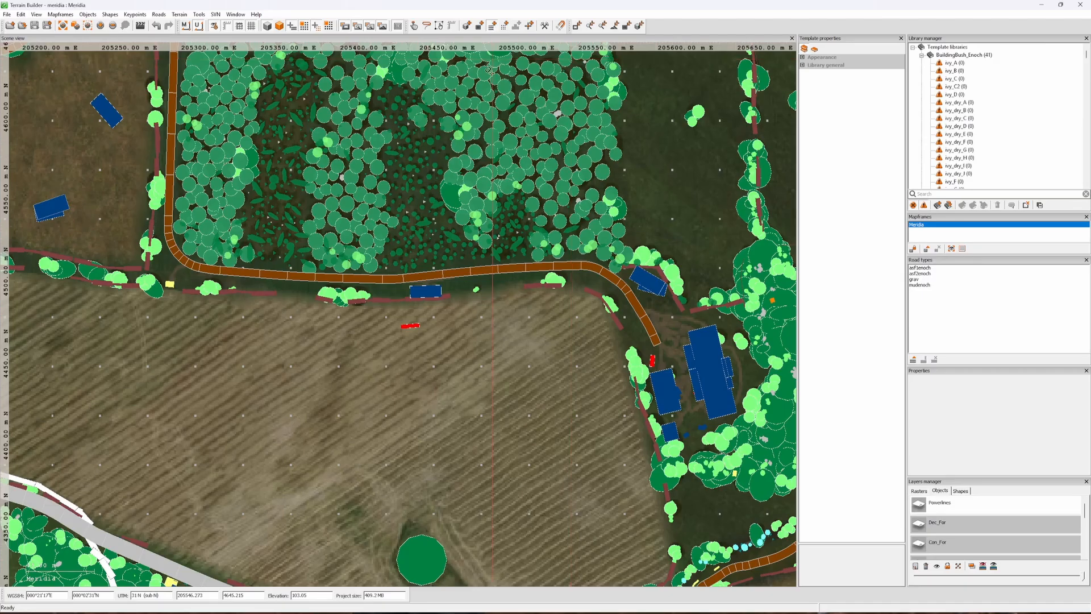
click(505, 386)
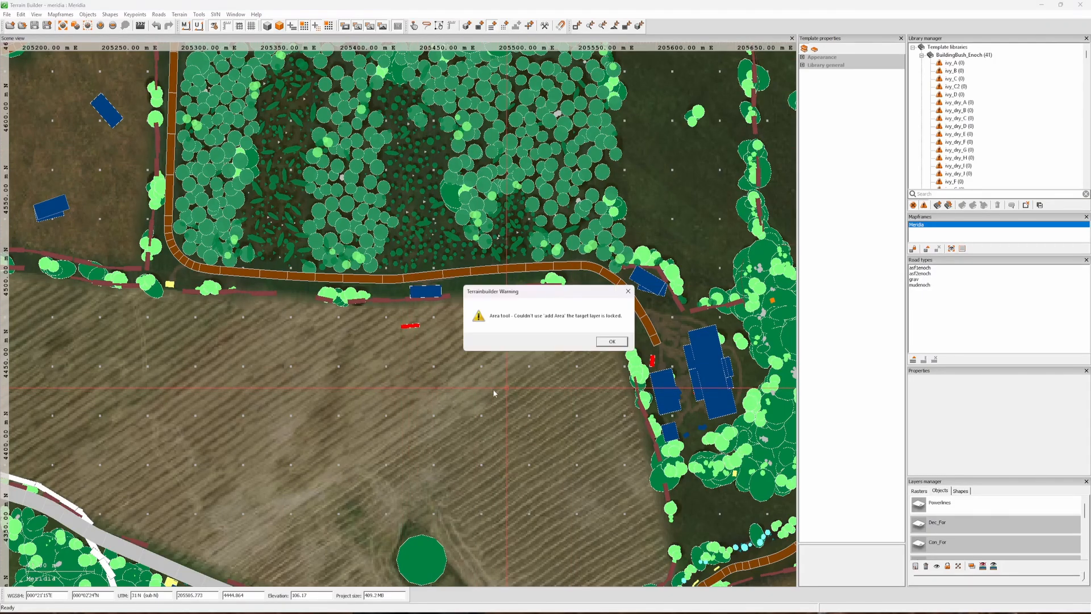
click(611, 341)
click(960, 490)
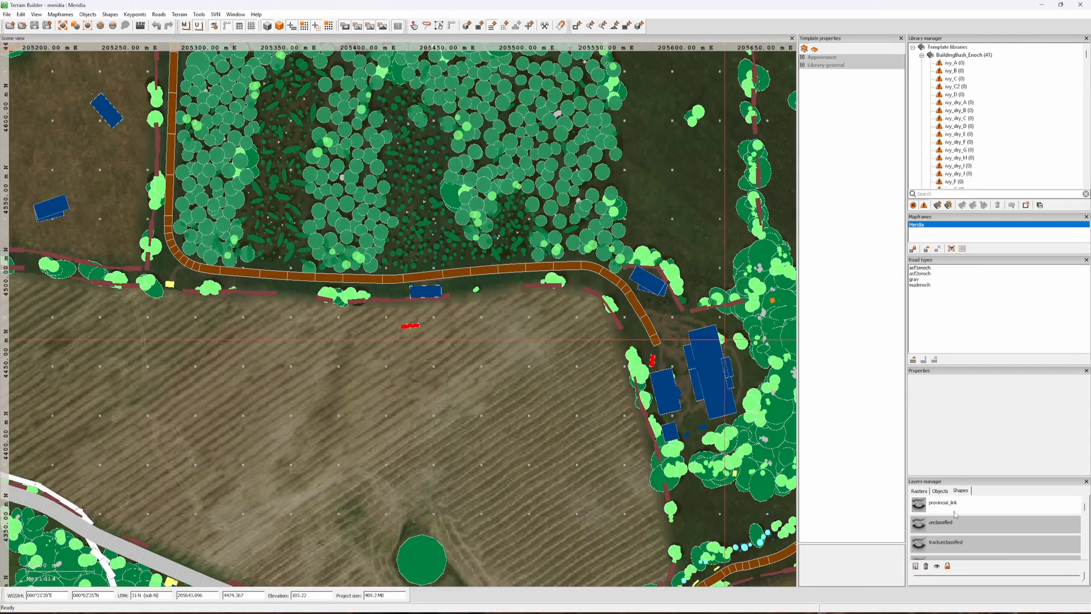
click(946, 530)
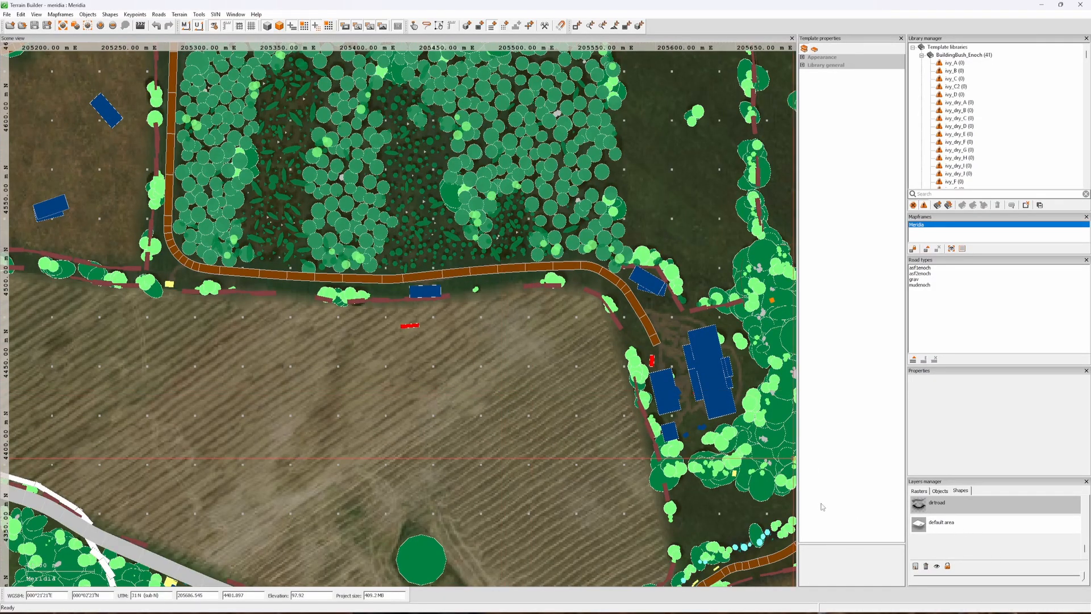
- Draw a nearly straight six-point polyline running east to west across the field, about 300 m long with points about 60 m apart
click(454, 388)
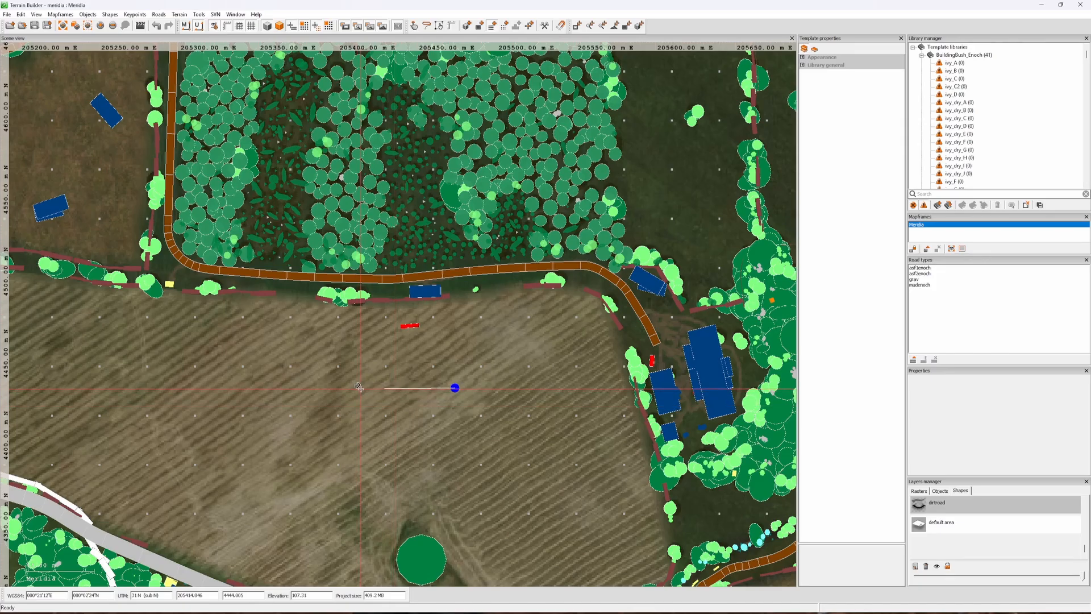
middle_drag(360, 387, 483, 375)
click(483, 375)
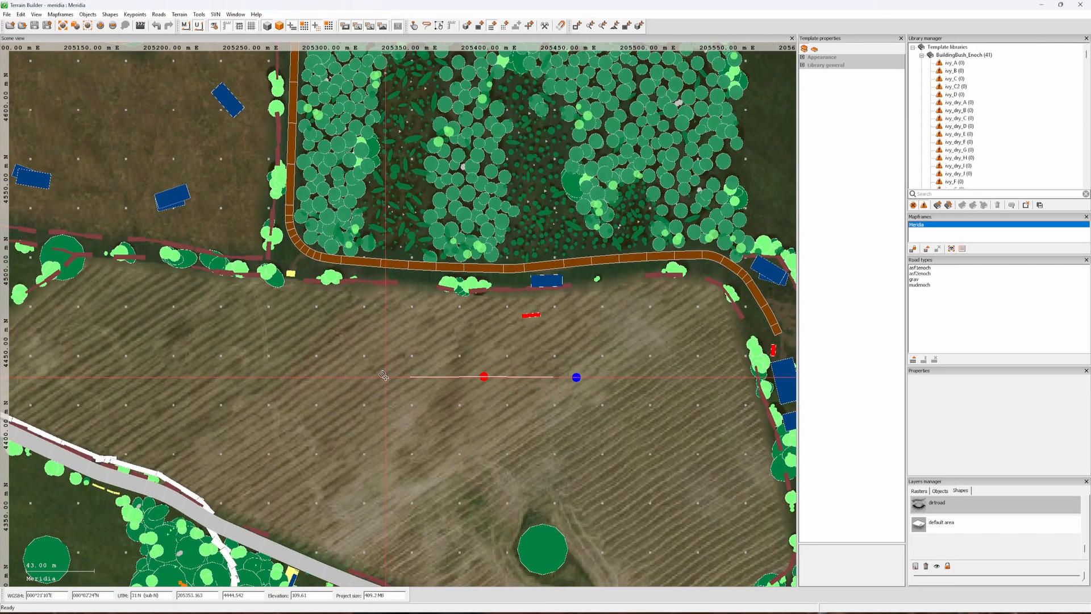
click(386, 376)
click(298, 376)
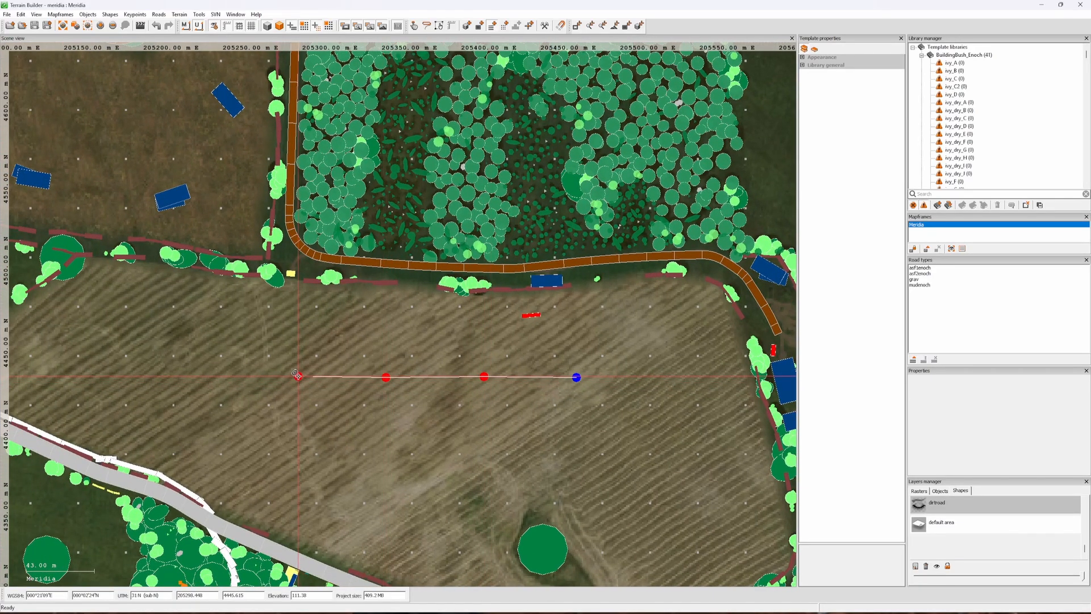
click(205, 374)
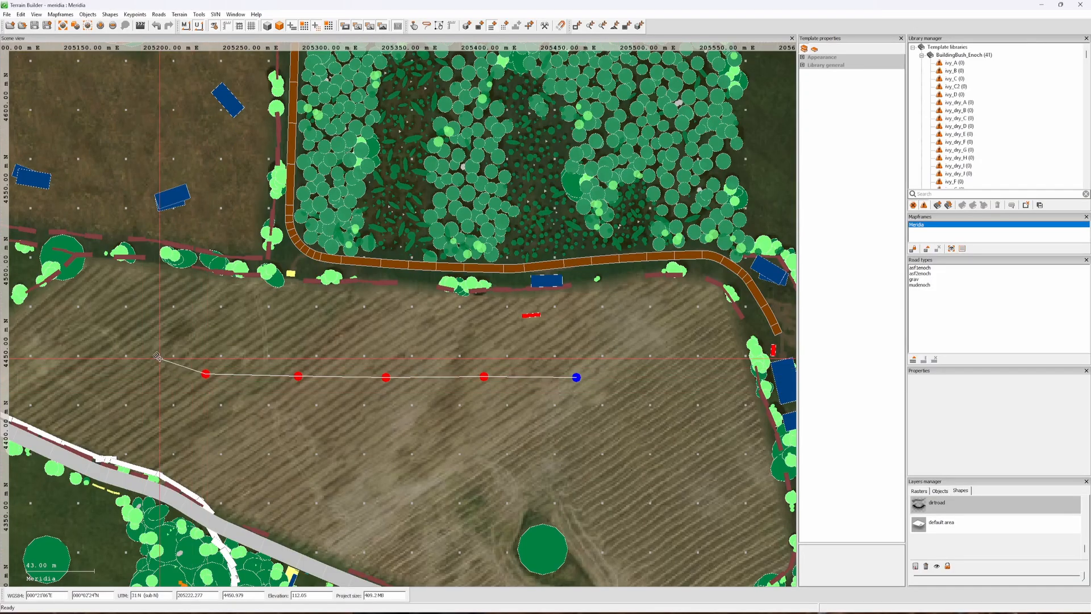
double_click(104, 372)
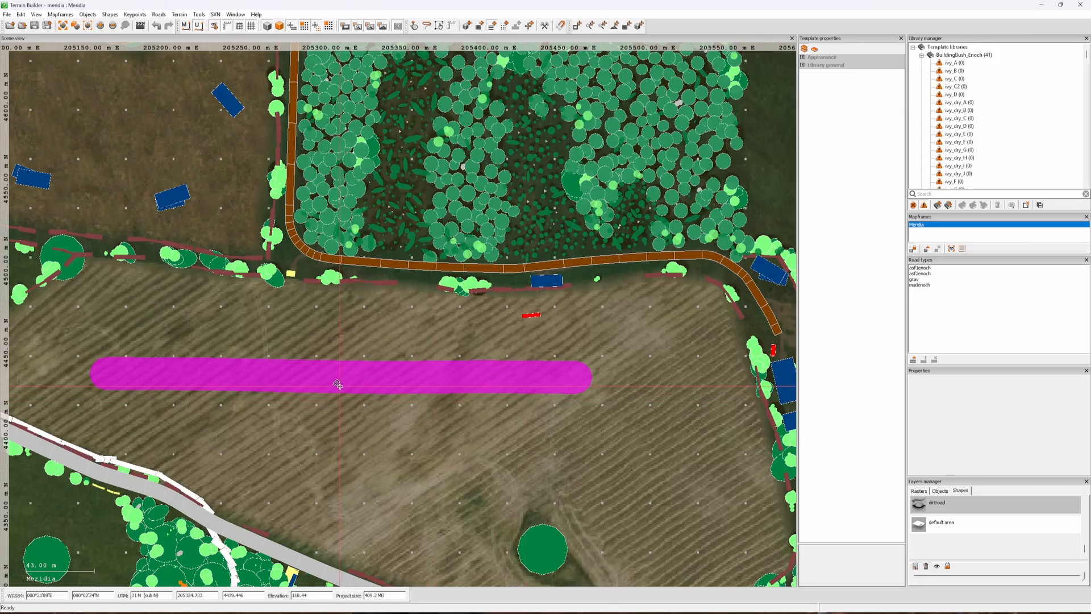
- Draw a second, five-point polyline just south of the first, running west and bending southwest on its last segment
middle_drag(523, 446, 478, 353)
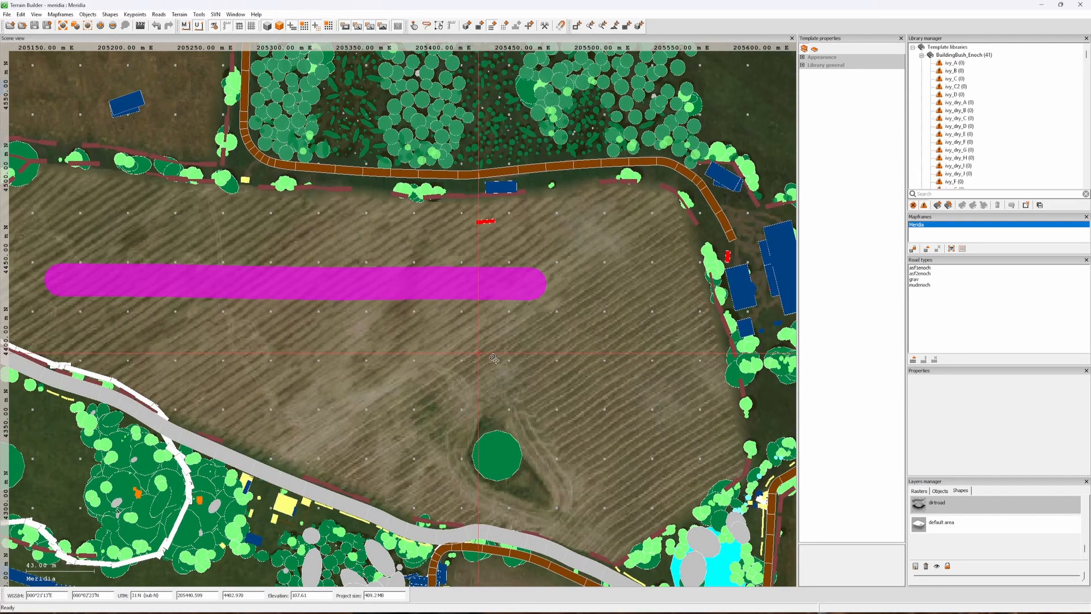
click(578, 334)
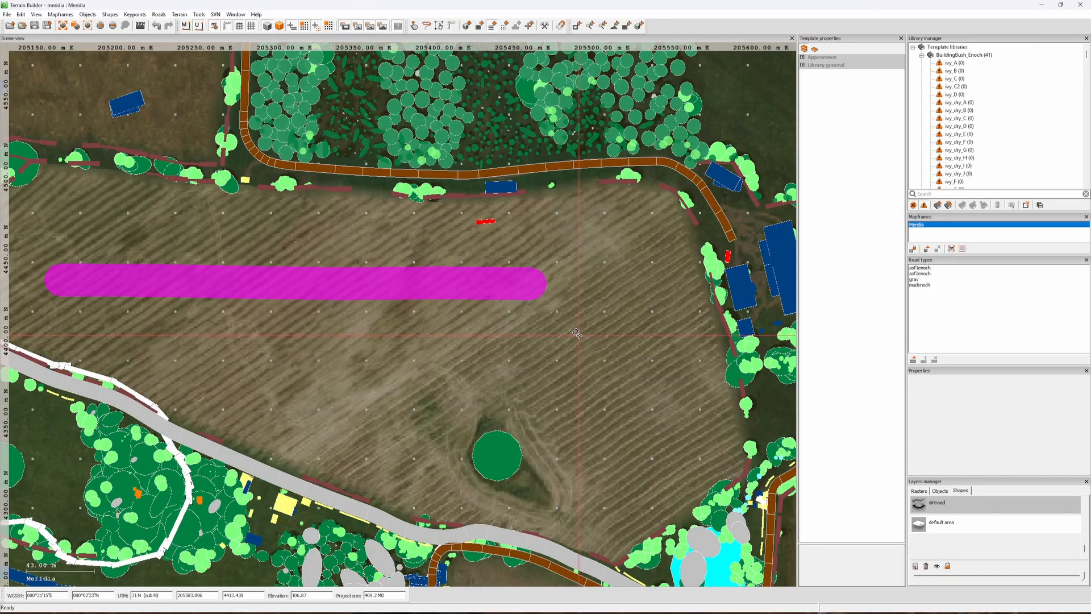
click(480, 331)
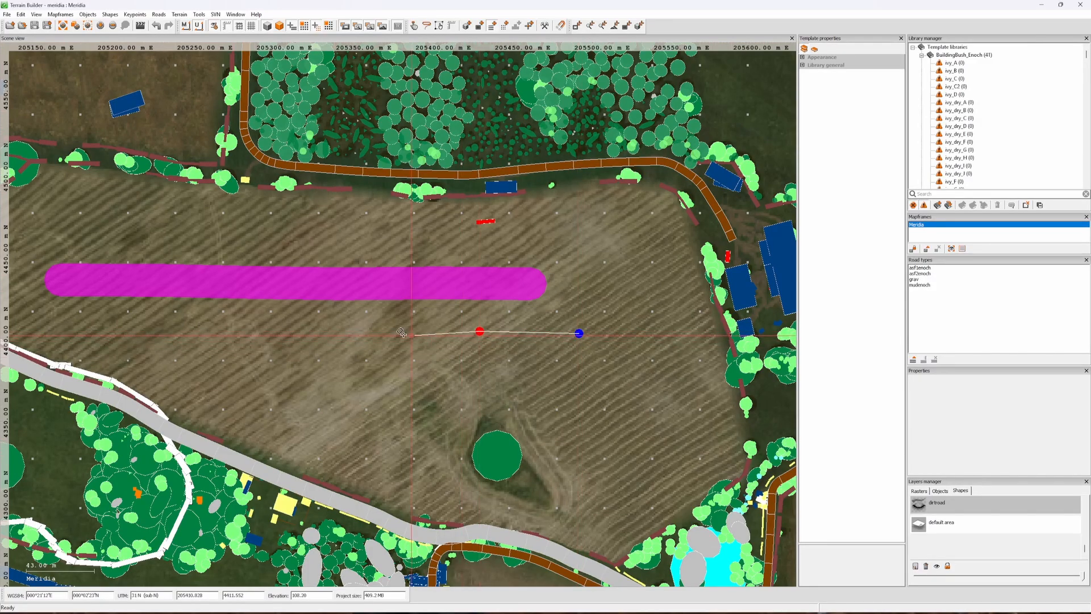
click(392, 330)
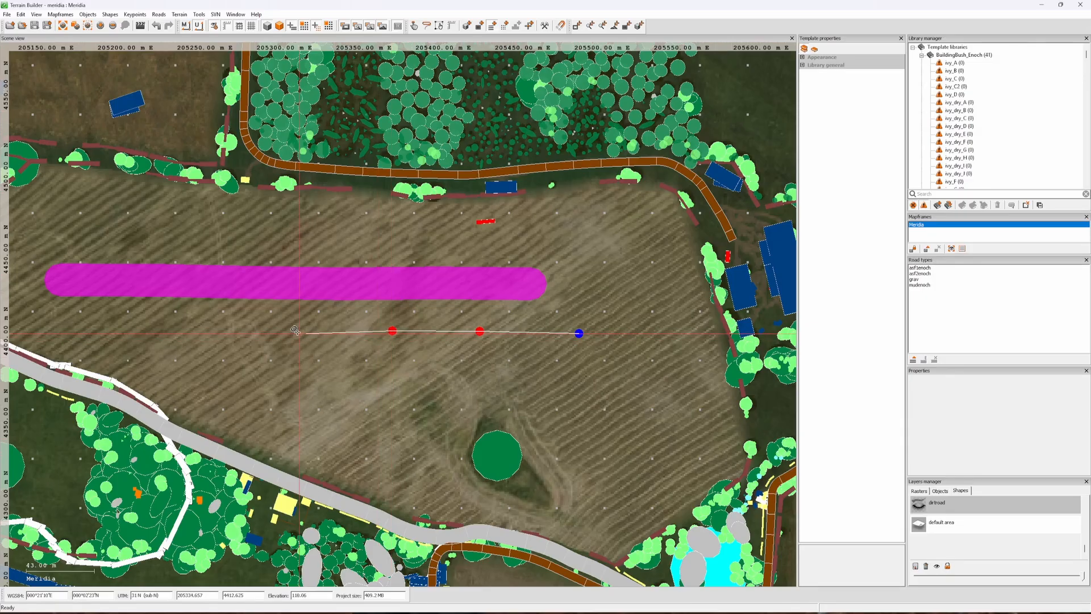
click(291, 329)
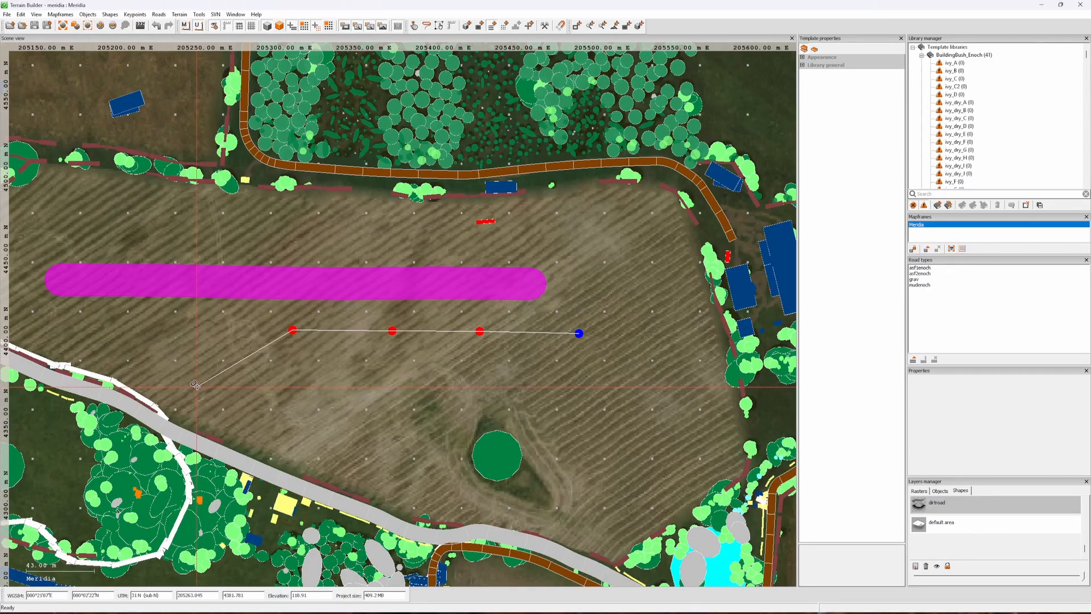
double_click(197, 384)
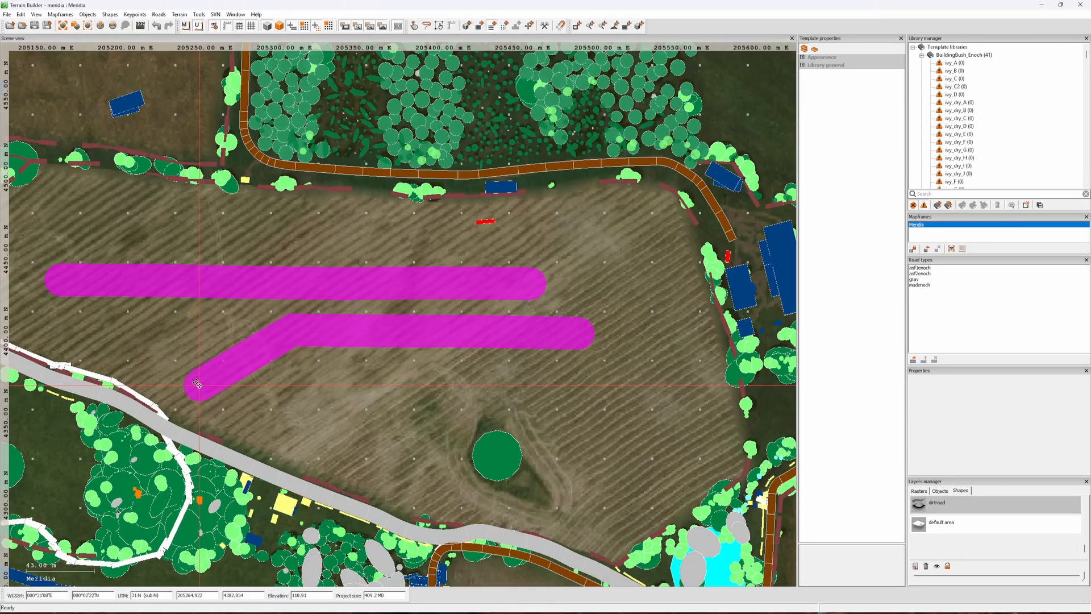
- Draw a five-point branch polyline from the second line's bend, curving south and then southeast toward the road
scroll(293, 331, up, 2)
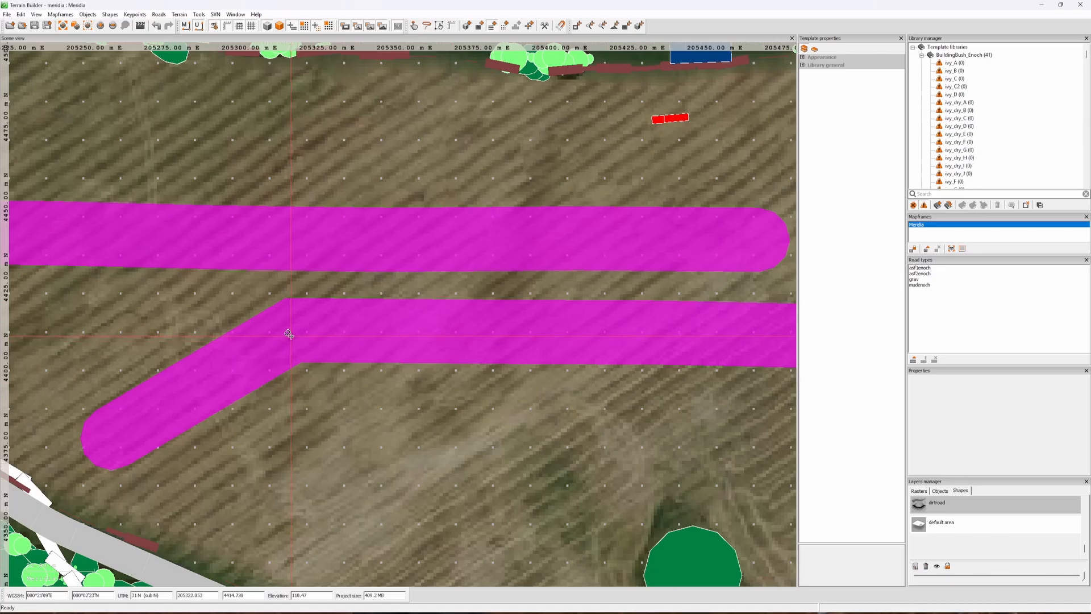
scroll(289, 334, down, 1)
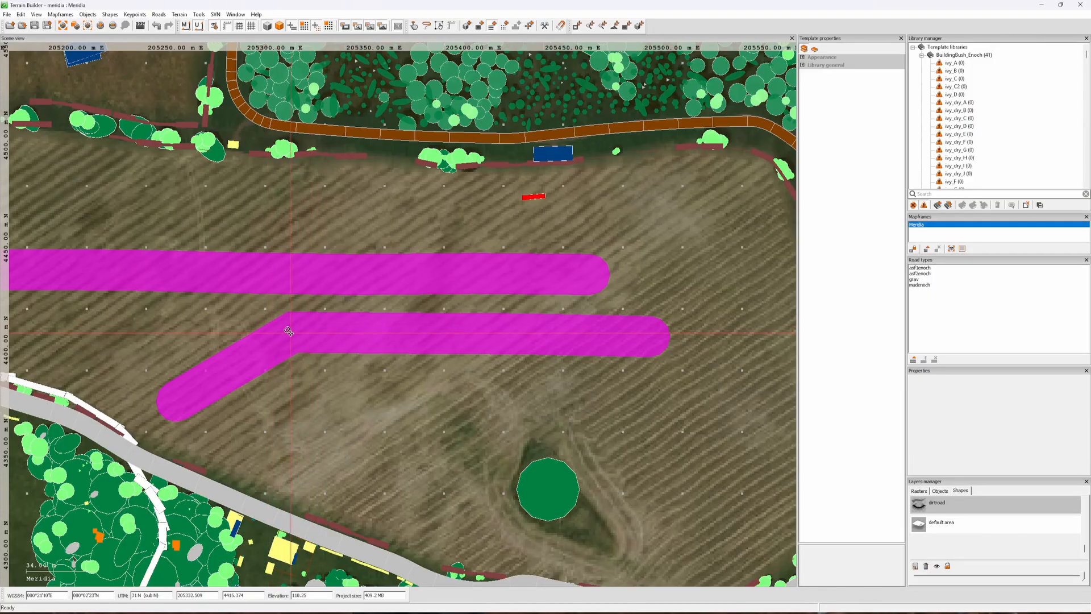
click(290, 332)
click(319, 445)
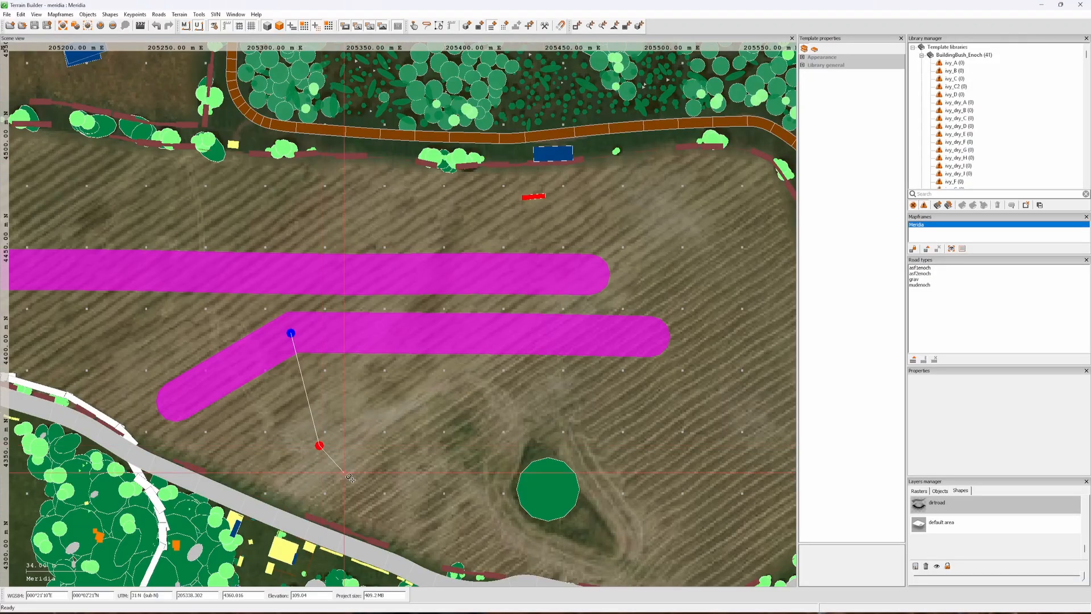
click(414, 517)
middle_drag(521, 523, 338, 418)
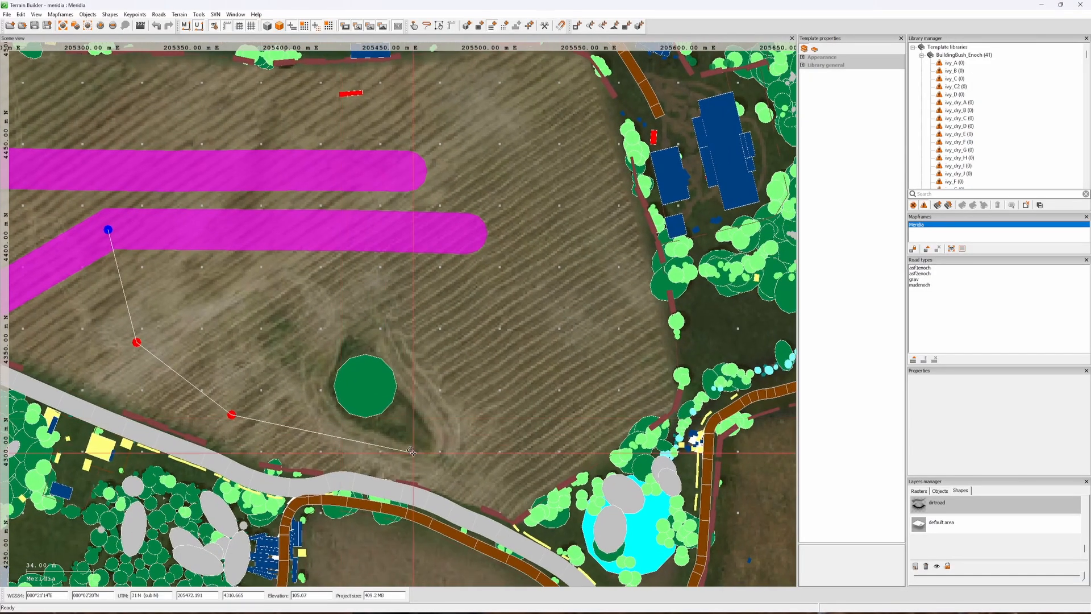
click(388, 451)
scroll(415, 457, down, 1)
scroll(435, 460, down, 2)
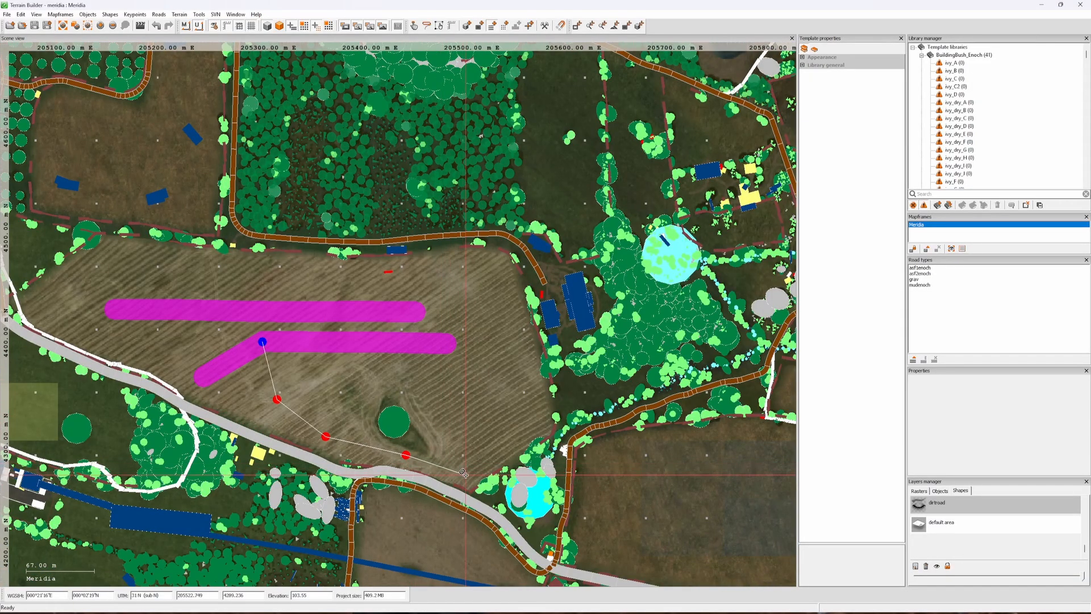
double_click(466, 476)
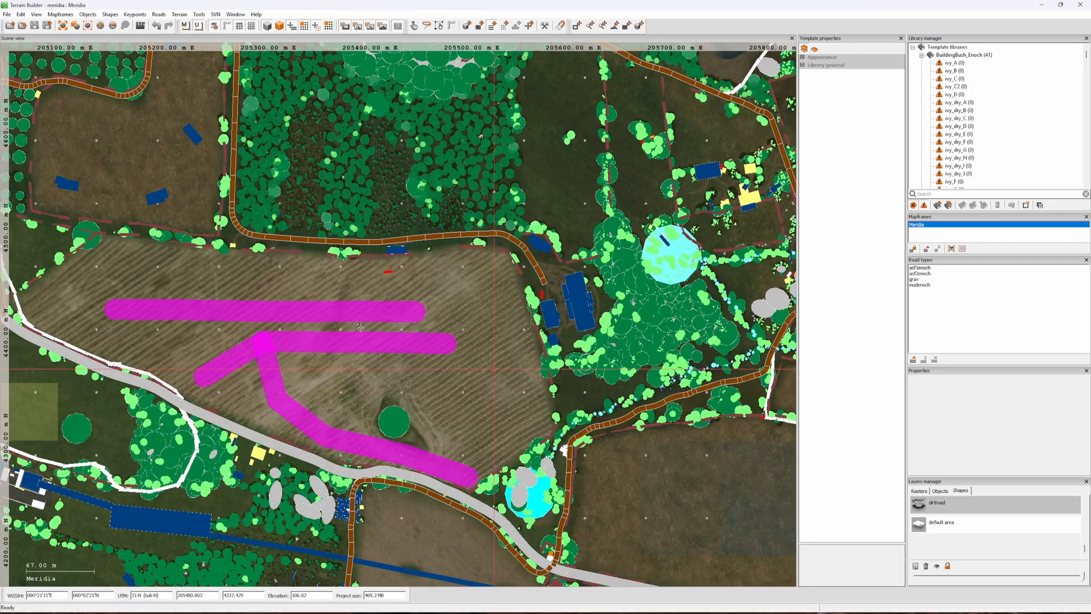
- Start exporting the shapes to a shape file with the current layer as the source
scroll(296, 368, up, 1)
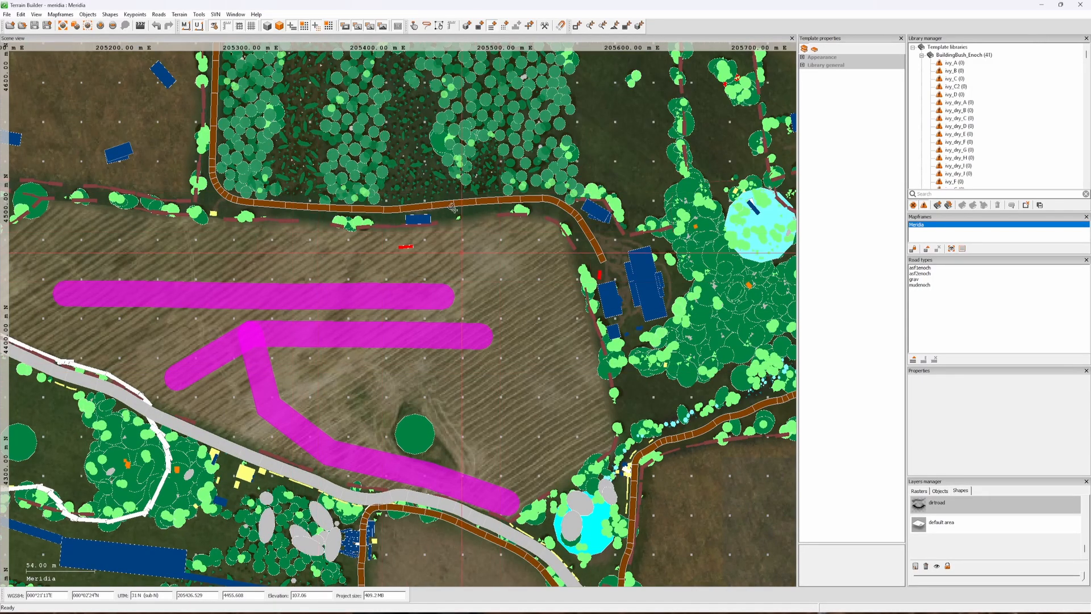
click(7, 15)
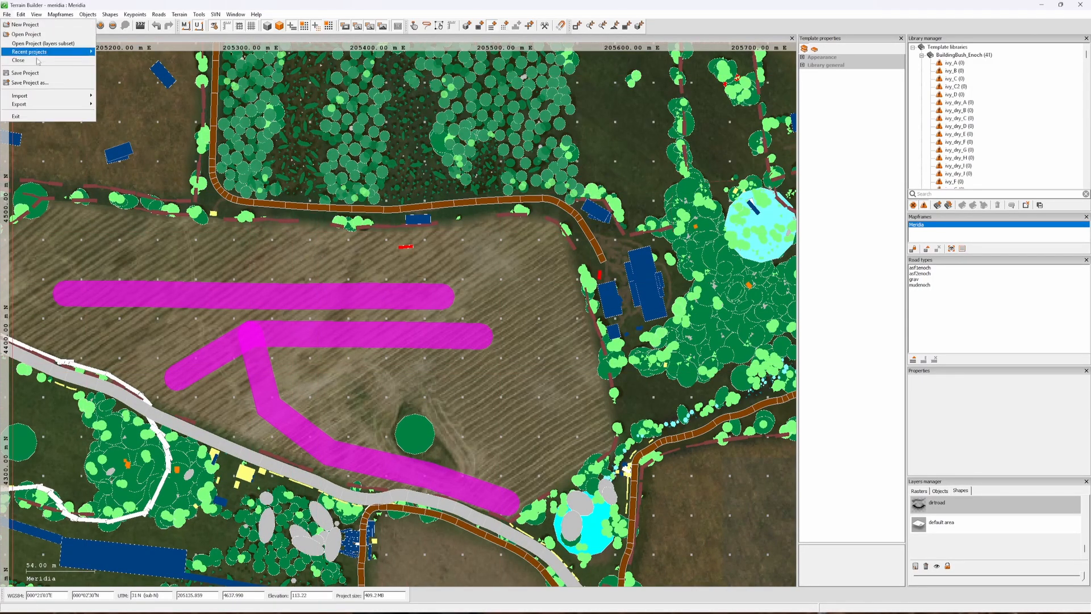
mouse_move(40, 104)
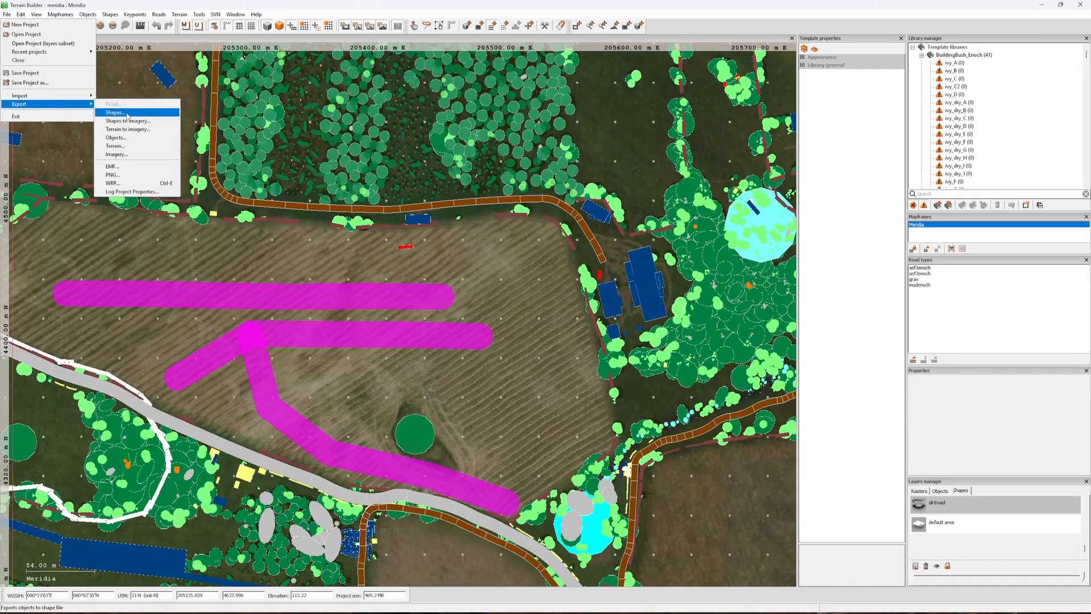
click(127, 114)
click(493, 291)
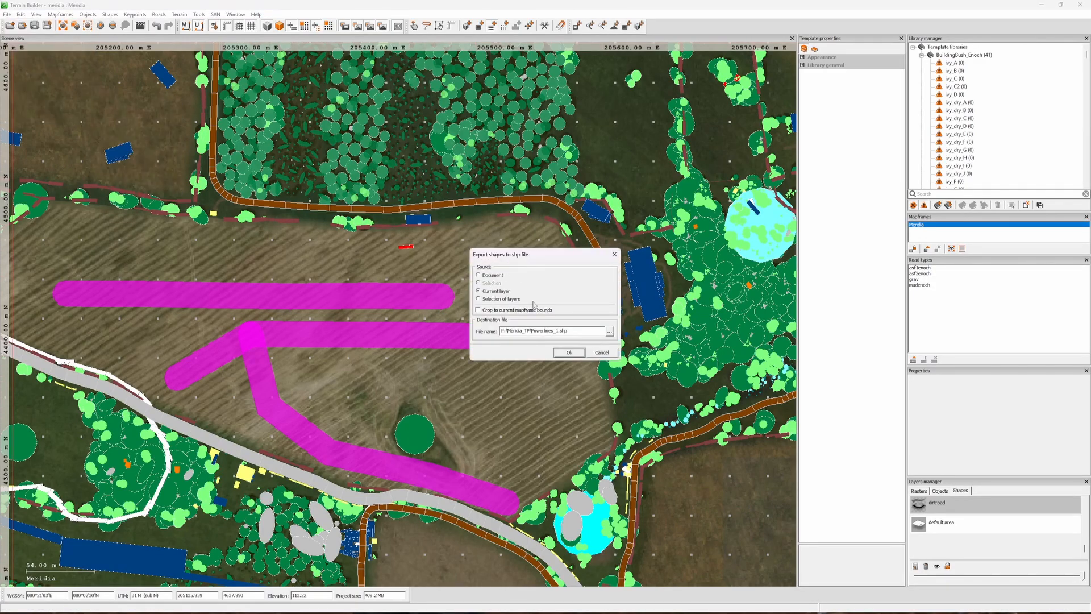
- Set the export destination to Powerlines_1.shp in the Meridia_TP folder on drive P and run the export
click(610, 332)
click(596, 286)
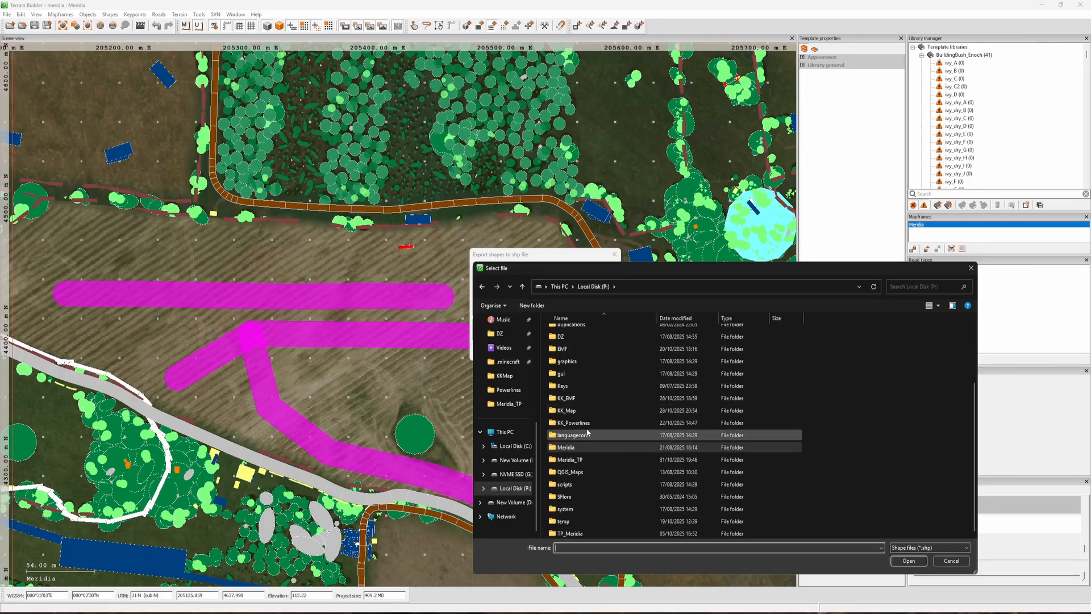
double_click(585, 459)
click(591, 546)
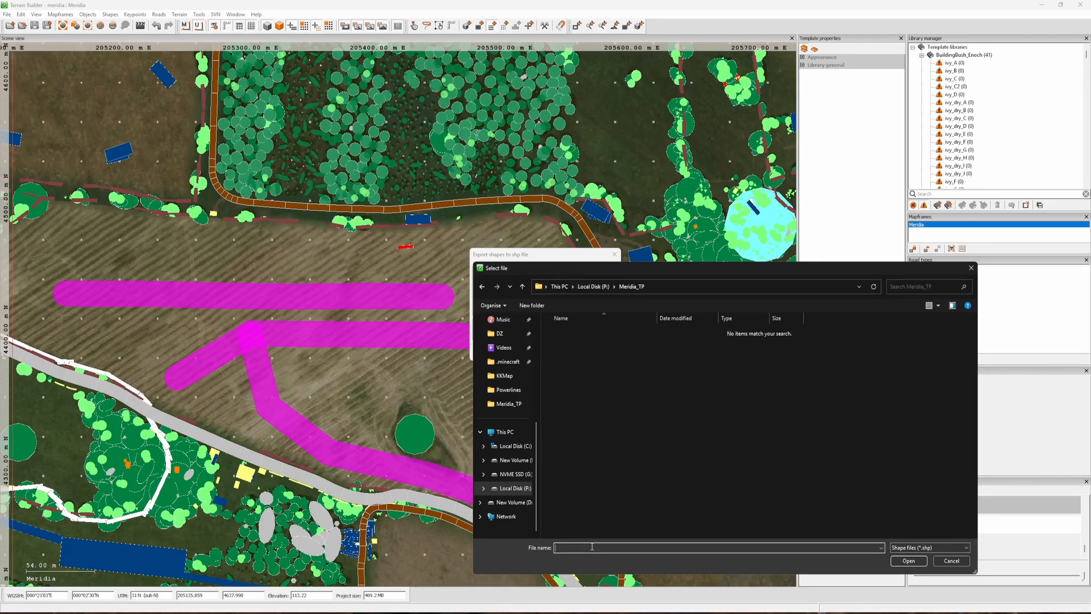
text(Powerlines_01)
click(908, 560)
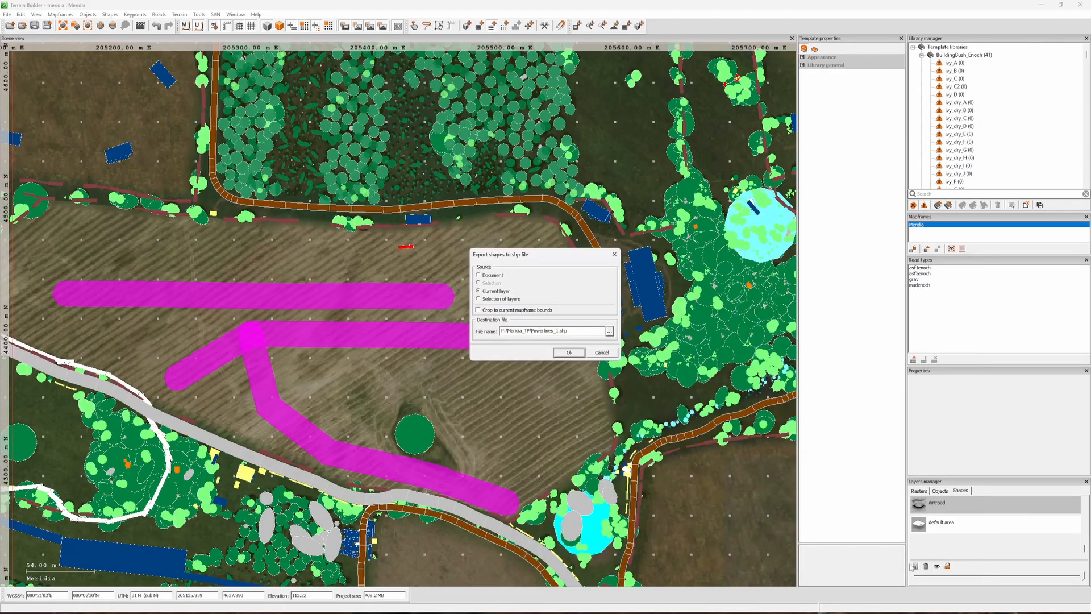
click(497, 307)
click(568, 352)
click(567, 341)
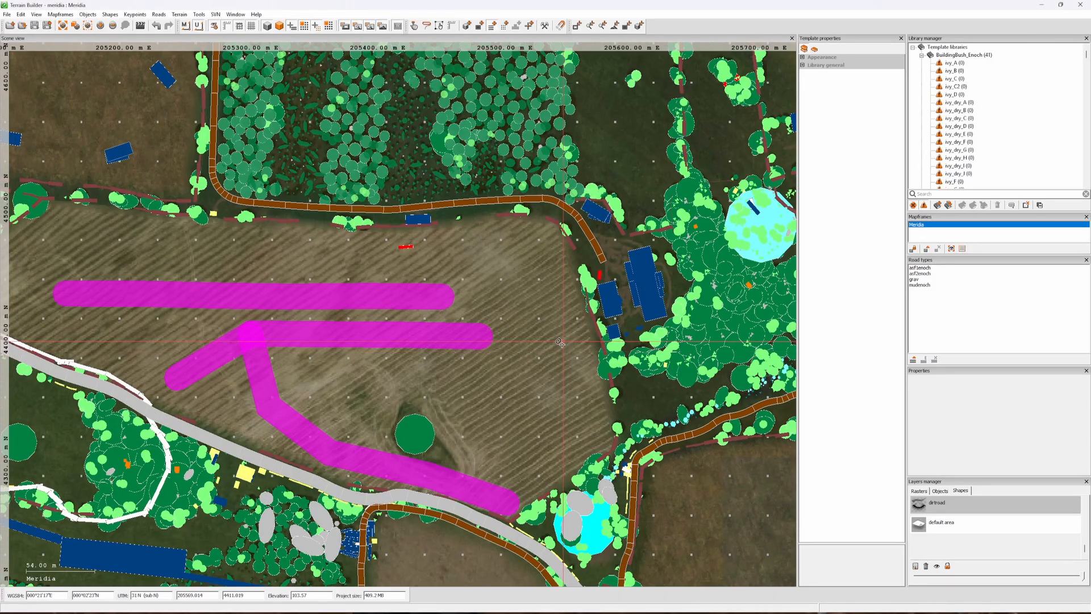
- Switch to Terrain Builder and export the terrain as an ASC file named HM_Meridia in the Meridia_TP folder on drive P
mouse_move(465, 611)
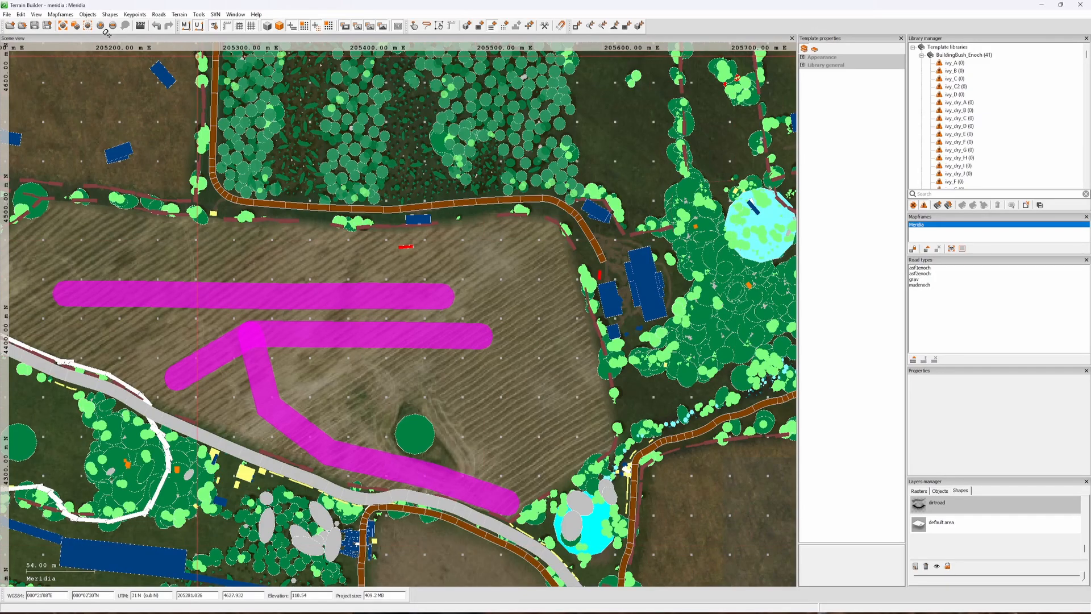
click(20, 14)
mouse_move(10, 15)
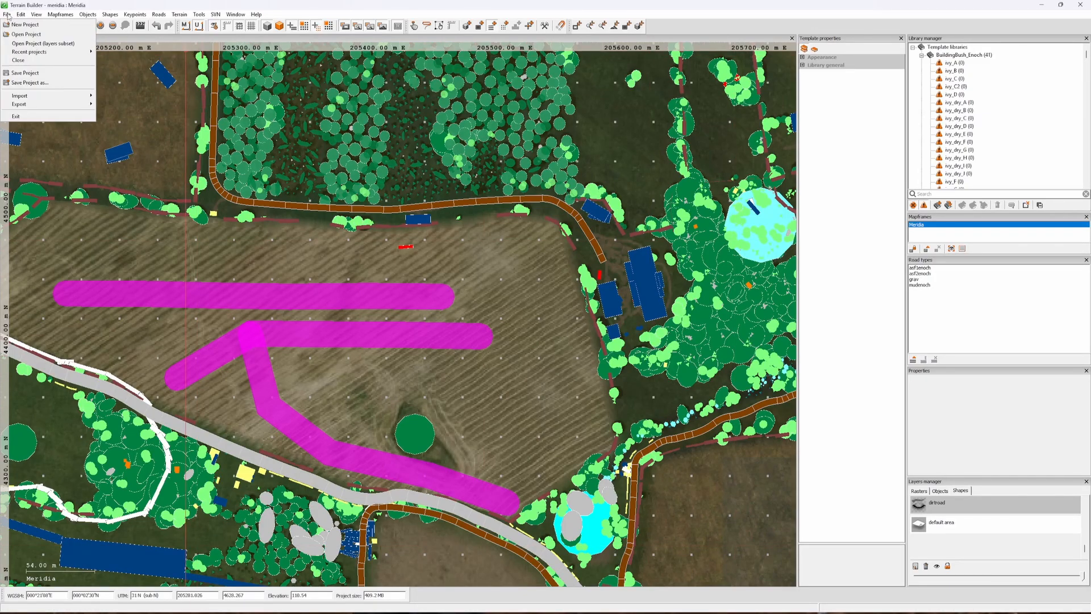
mouse_move(17, 105)
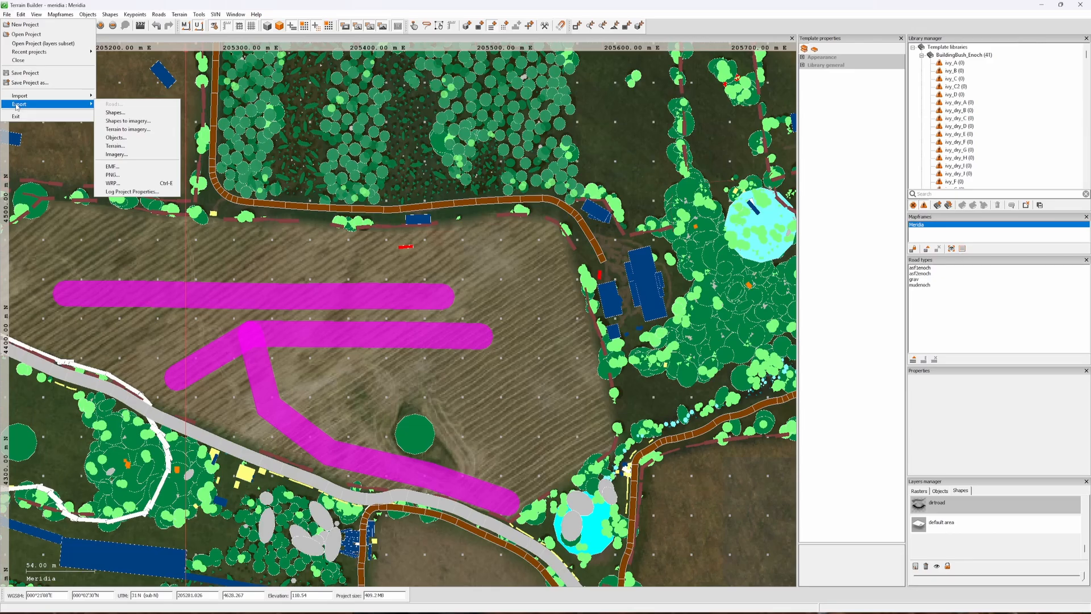
click(130, 148)
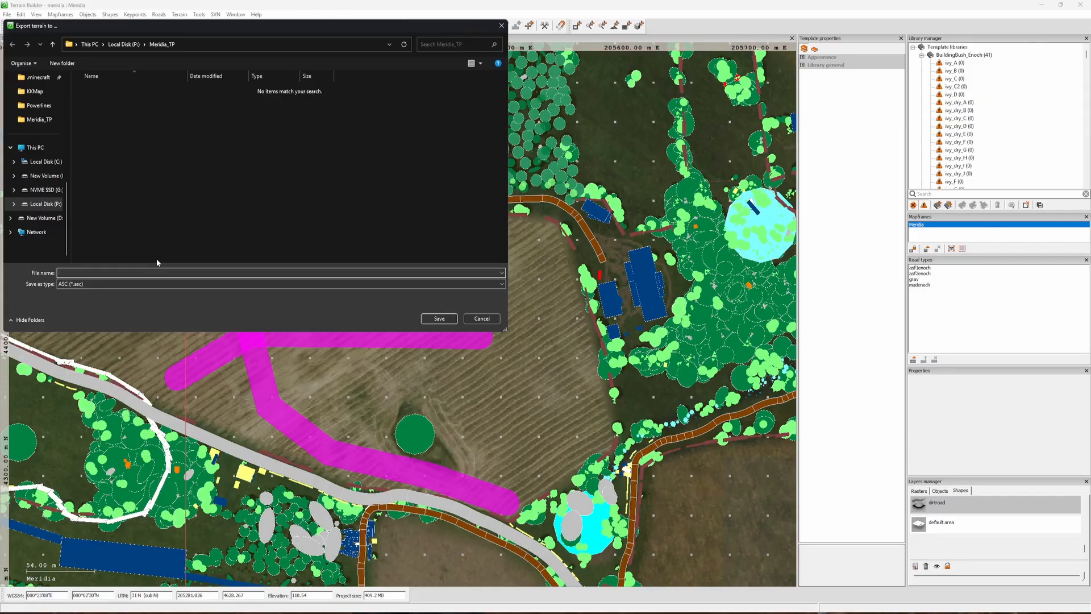
text(HM_Meridia)
click(439, 318)
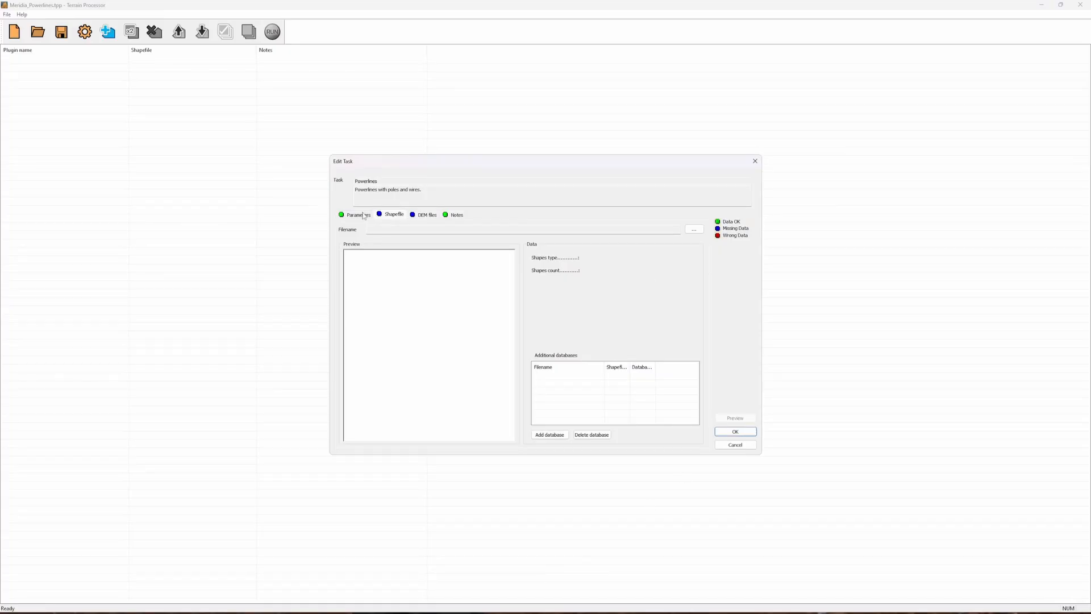
- In Terrain Processor, load Powerlines_01_polylines.shp from P:\Meridia_TP as the Powerlines task's shapefile
click(363, 216)
click(693, 231)
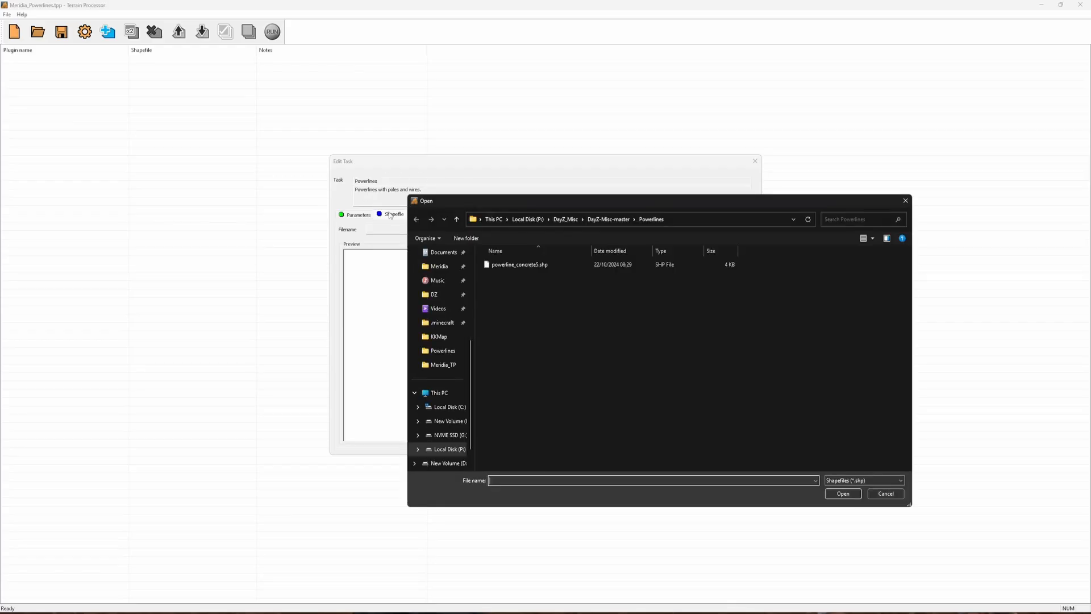
click(534, 224)
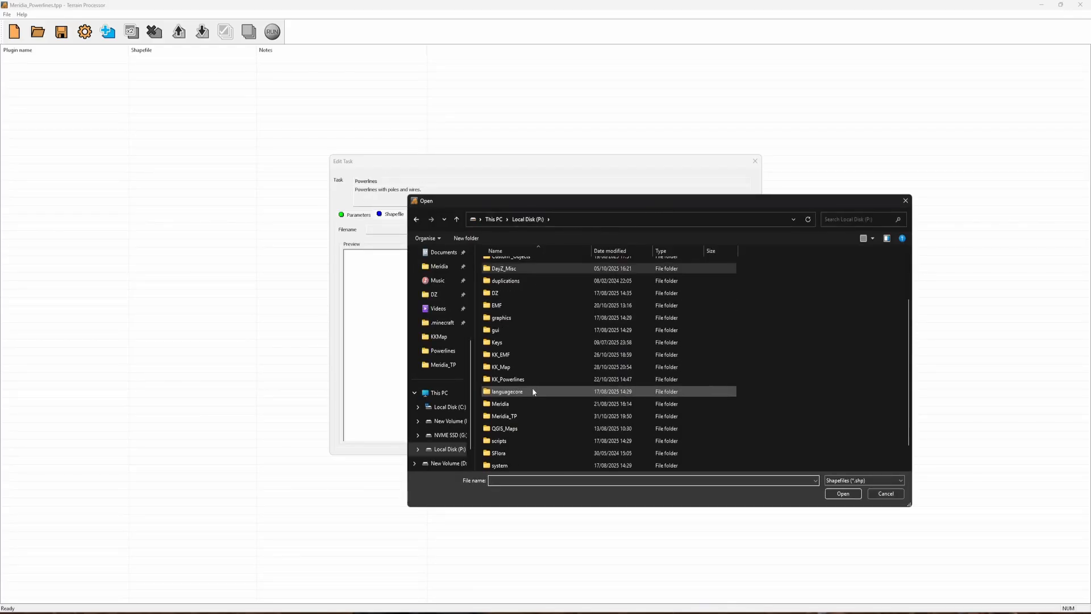
double_click(530, 413)
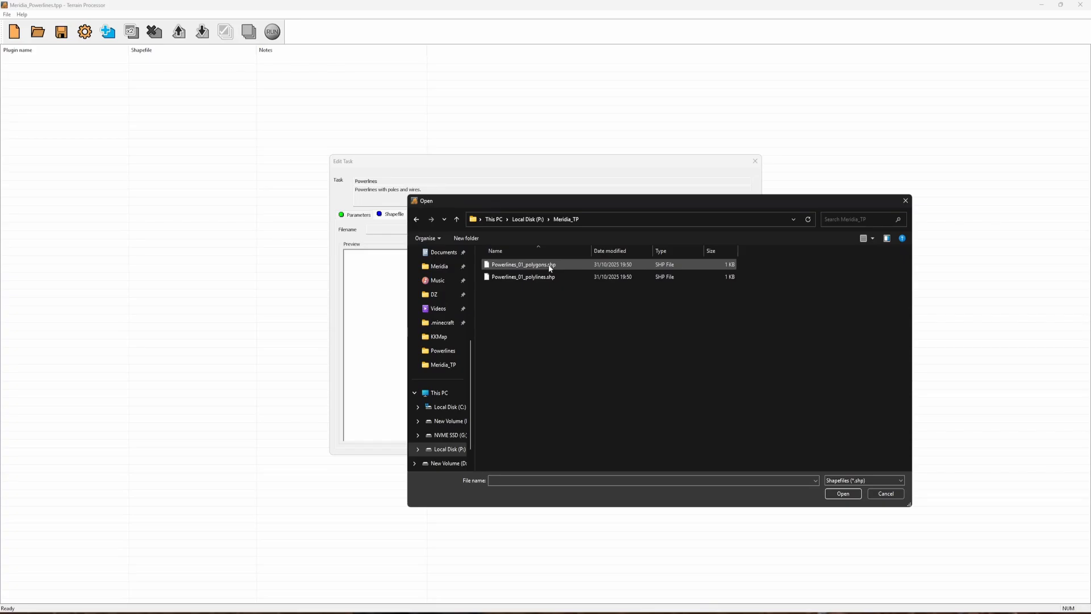
double_click(554, 280)
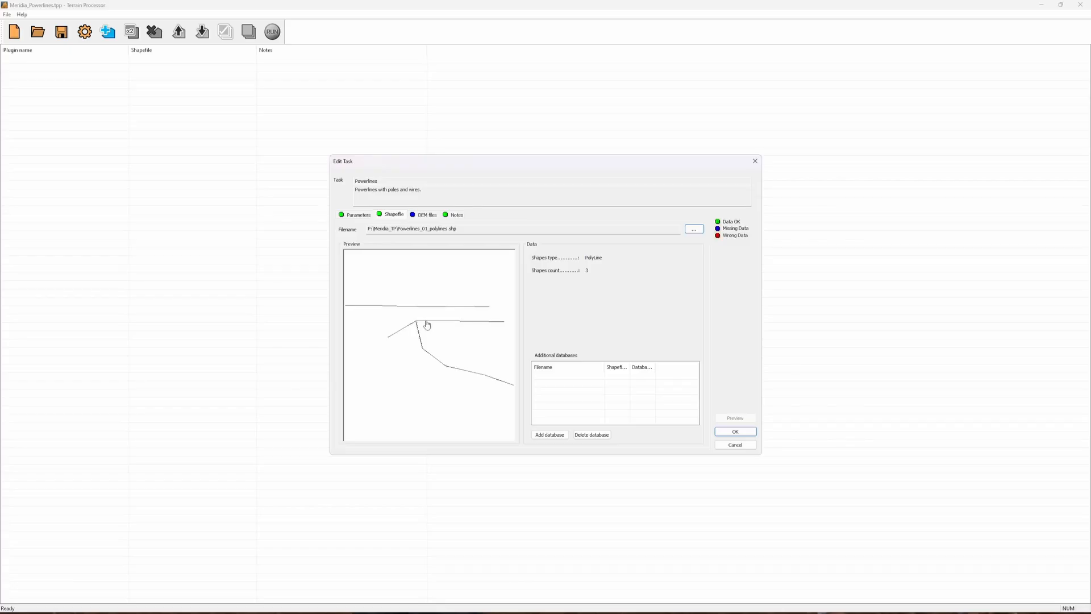
- Set HM_Meridia.asc as the Powerlines task's DEM input file and run the task
click(430, 217)
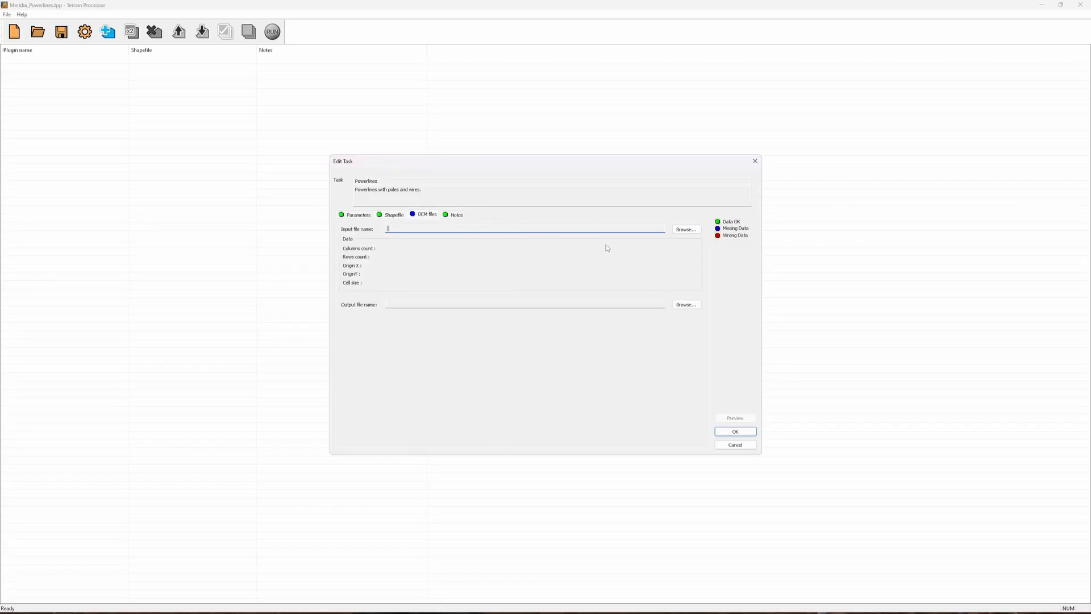
click(690, 233)
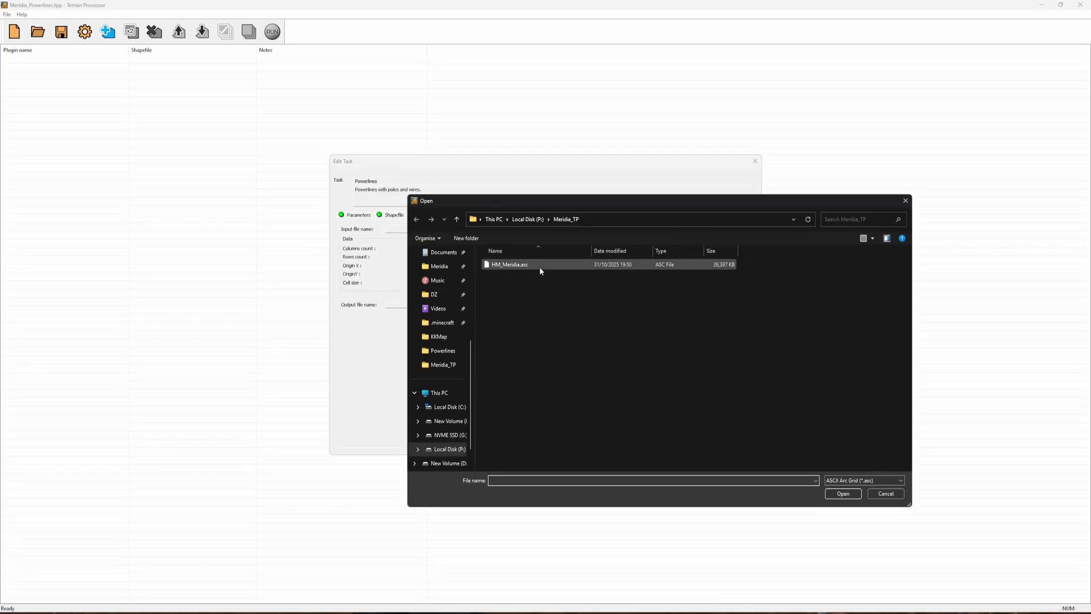
double_click(534, 264)
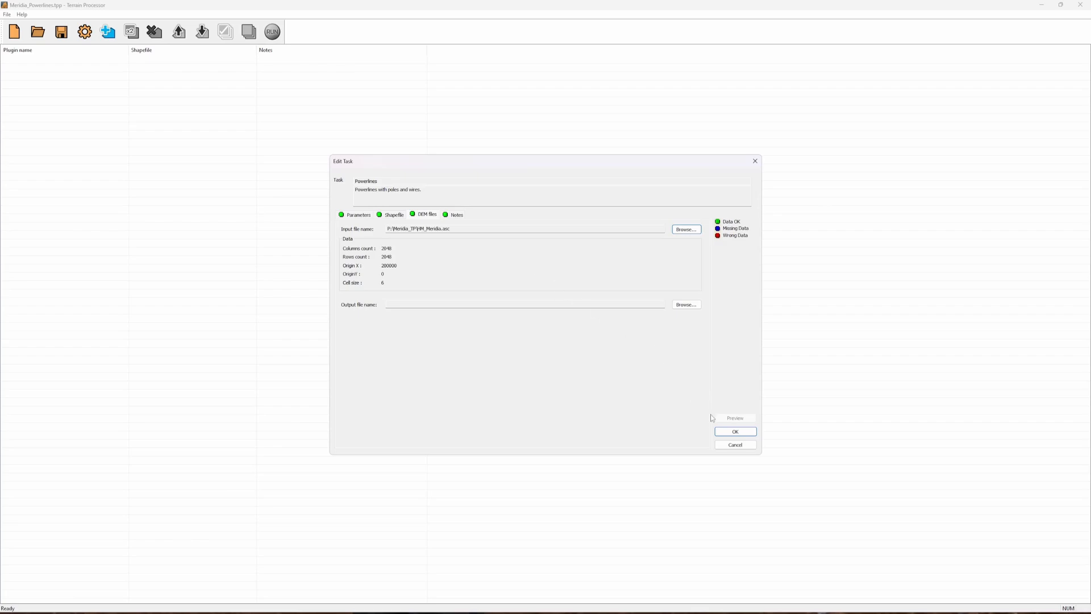
click(735, 432)
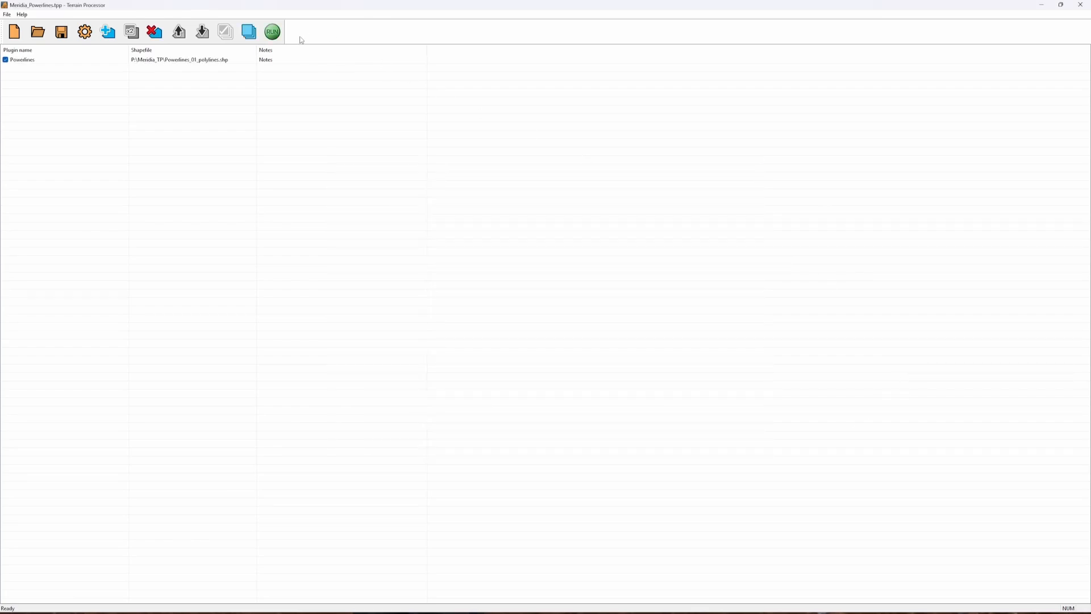
click(273, 33)
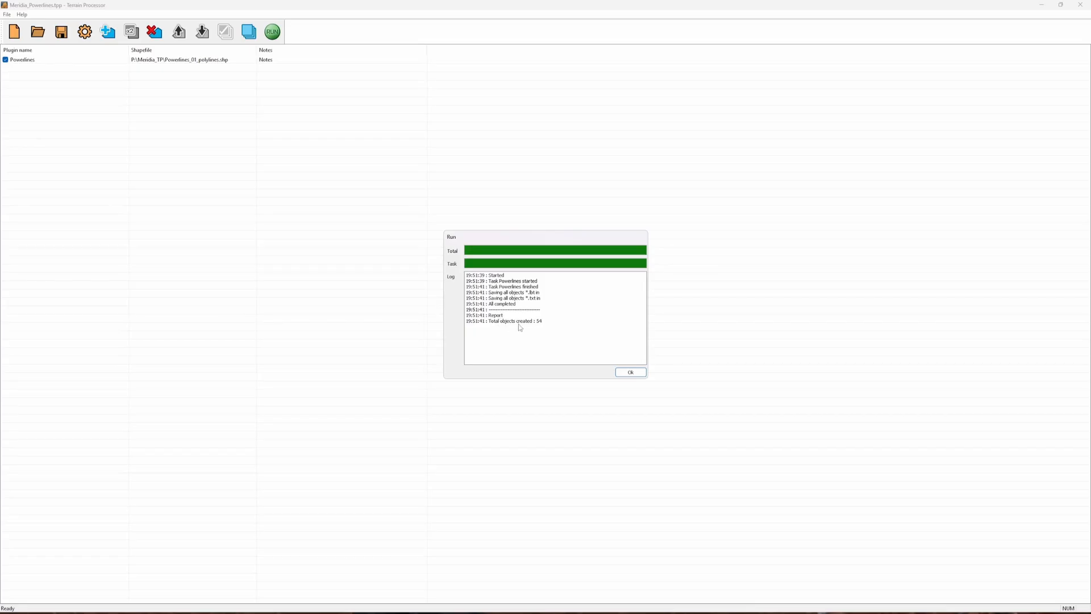
click(630, 372)
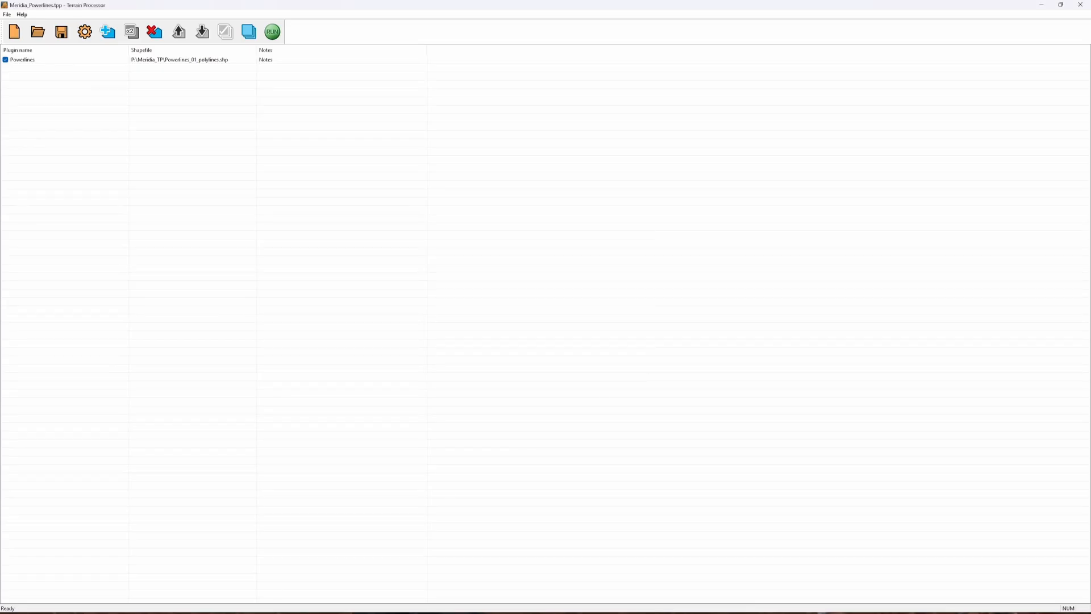
- Open Meridia_Powerlines.txt from the Meridia_TP folder and review its list of generated pole and wire objects
key(alt+Tab)
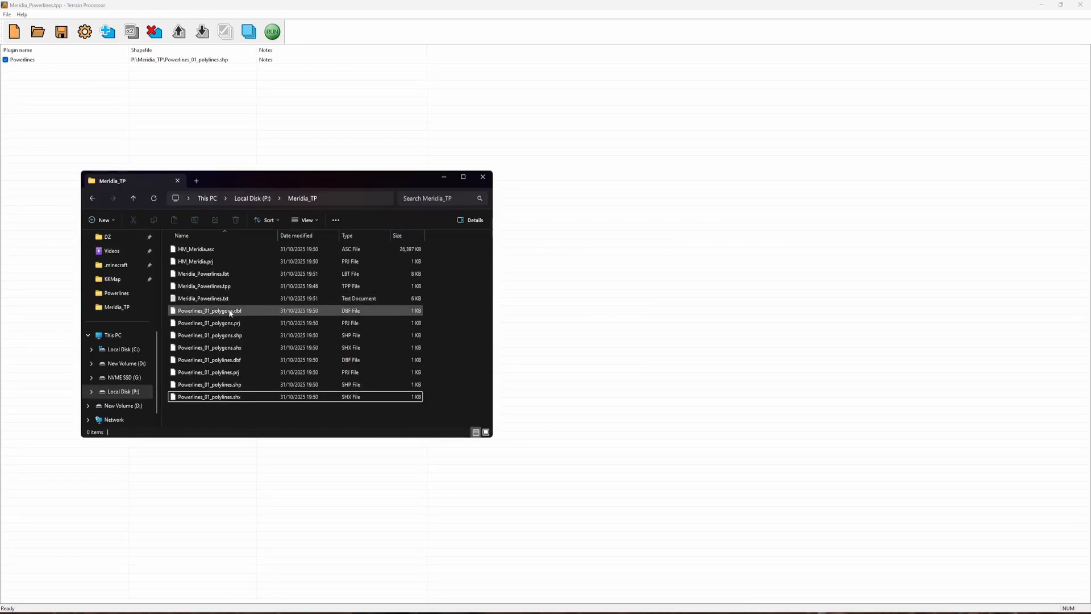
double_click(225, 300)
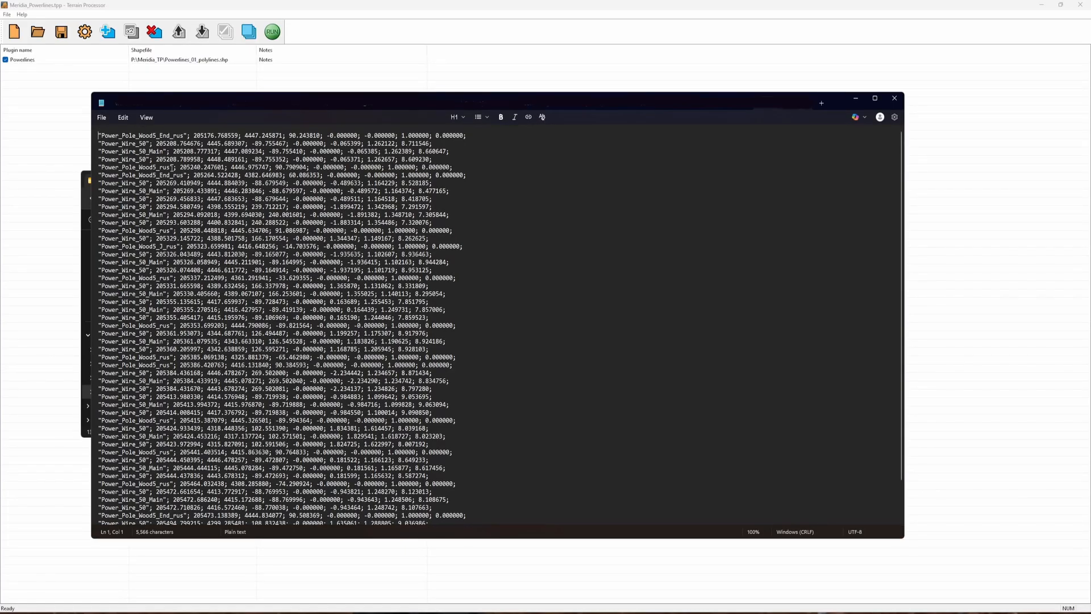
scroll(191, 252, down, 2)
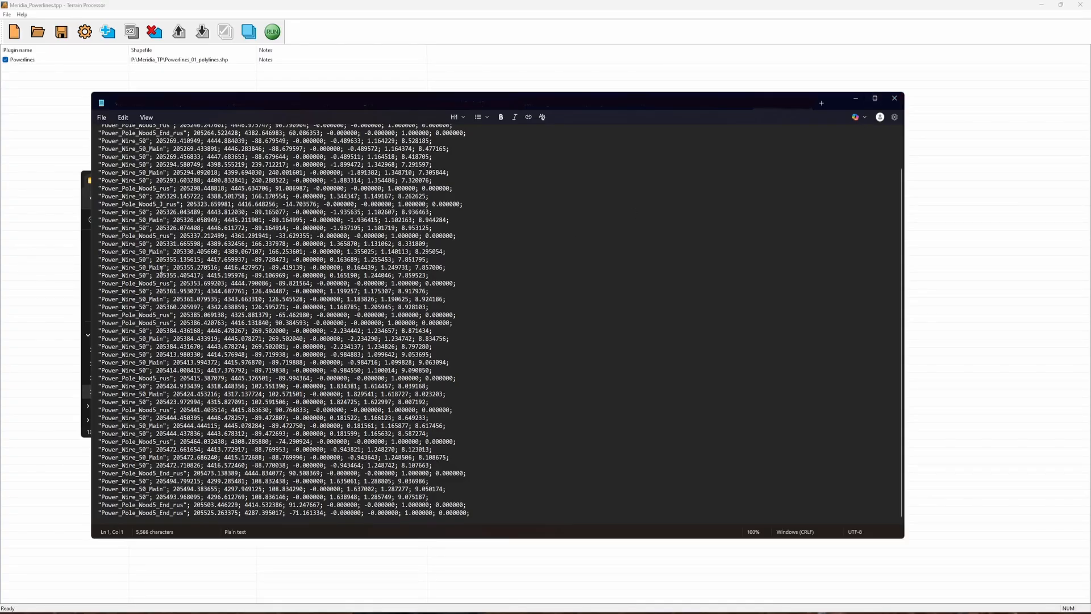
scroll(164, 255, up, 2)
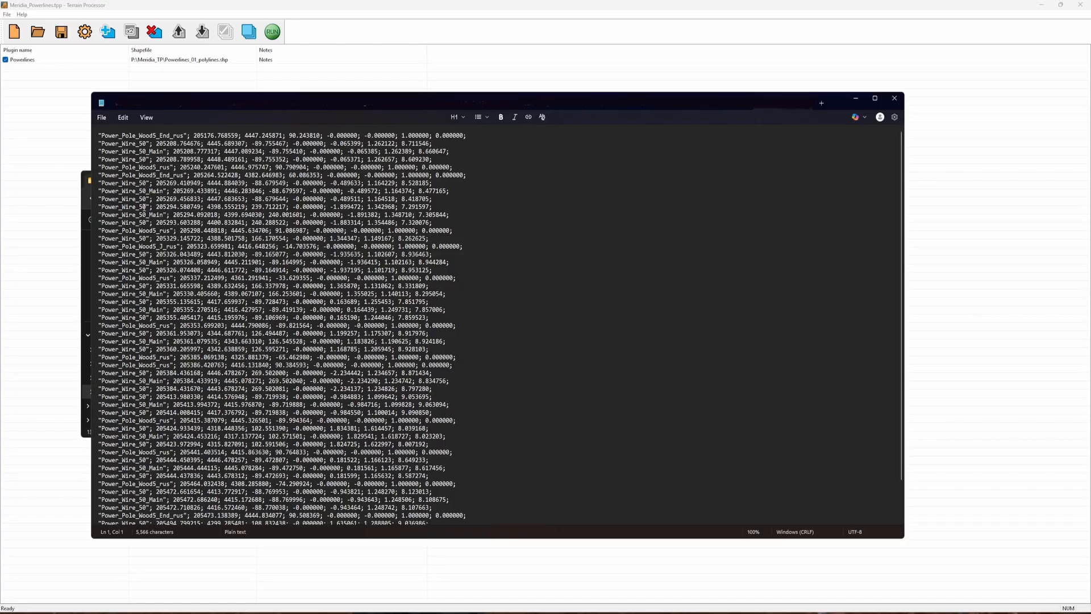
click(888, 100)
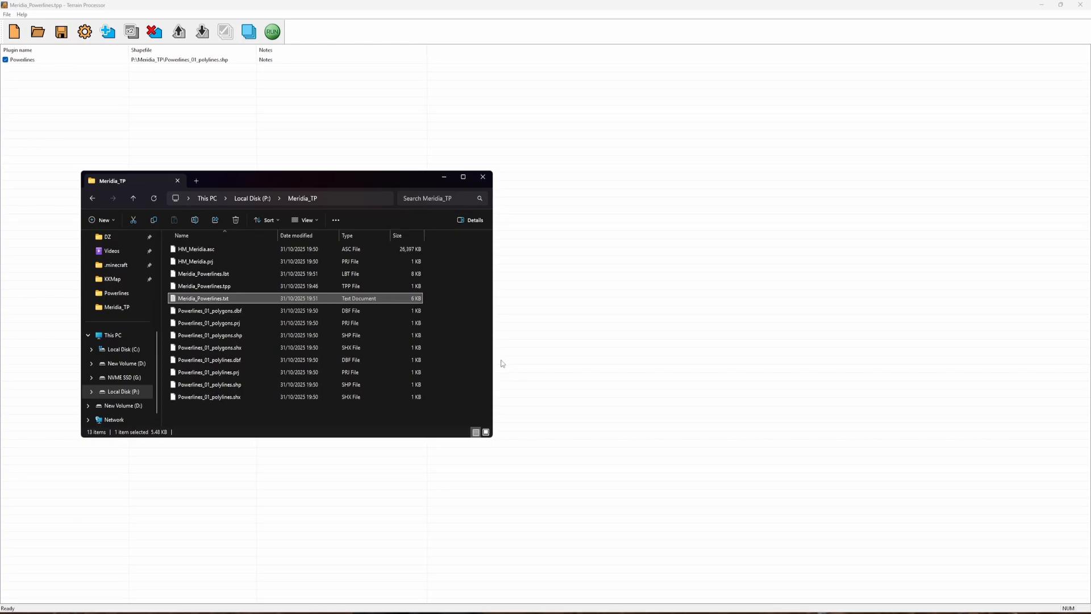
- Switch to Terrain Builder and import the objects from Meridia_Powerlines.lbt without advanced options
mouse_move(465, 612)
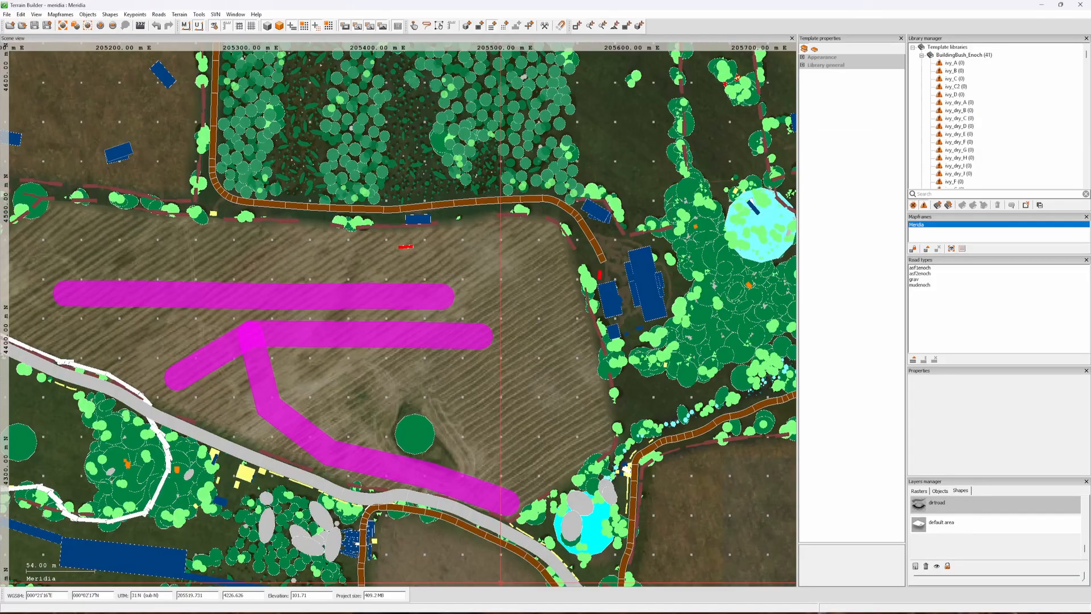
click(918, 491)
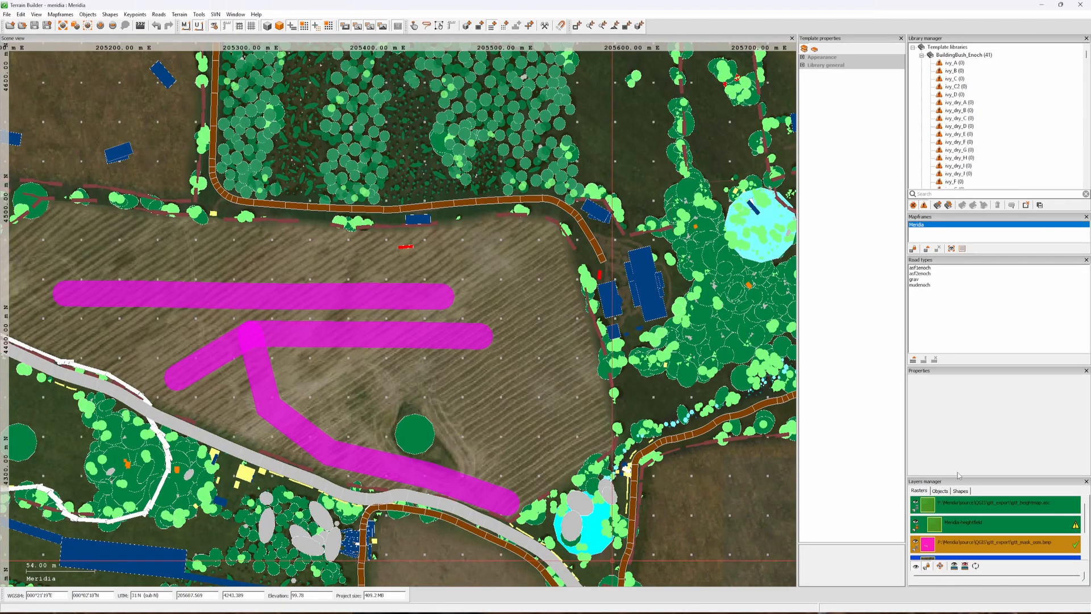
click(8, 14)
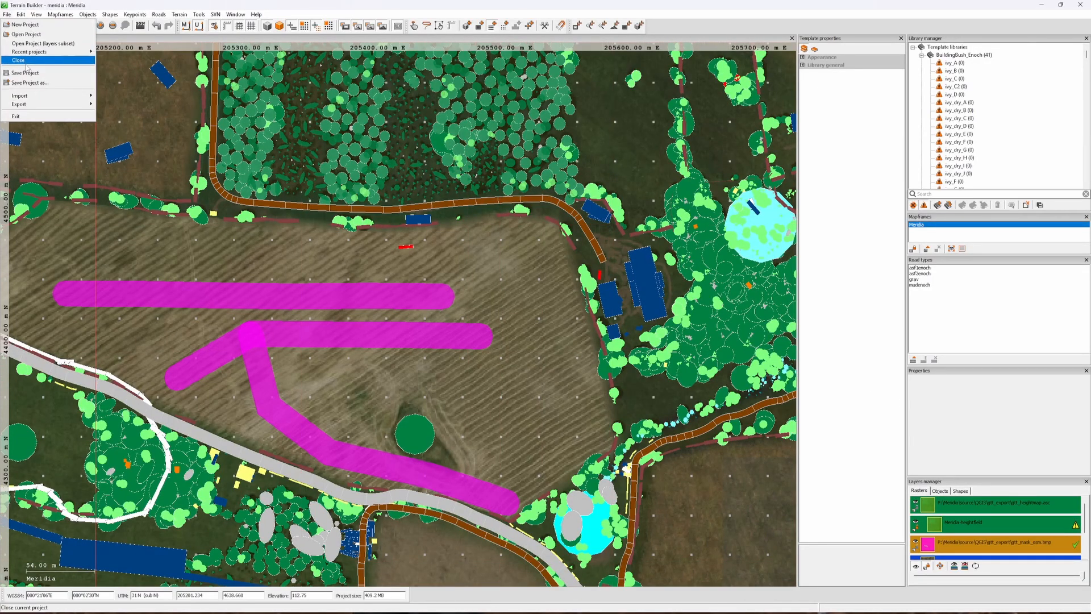
mouse_move(35, 97)
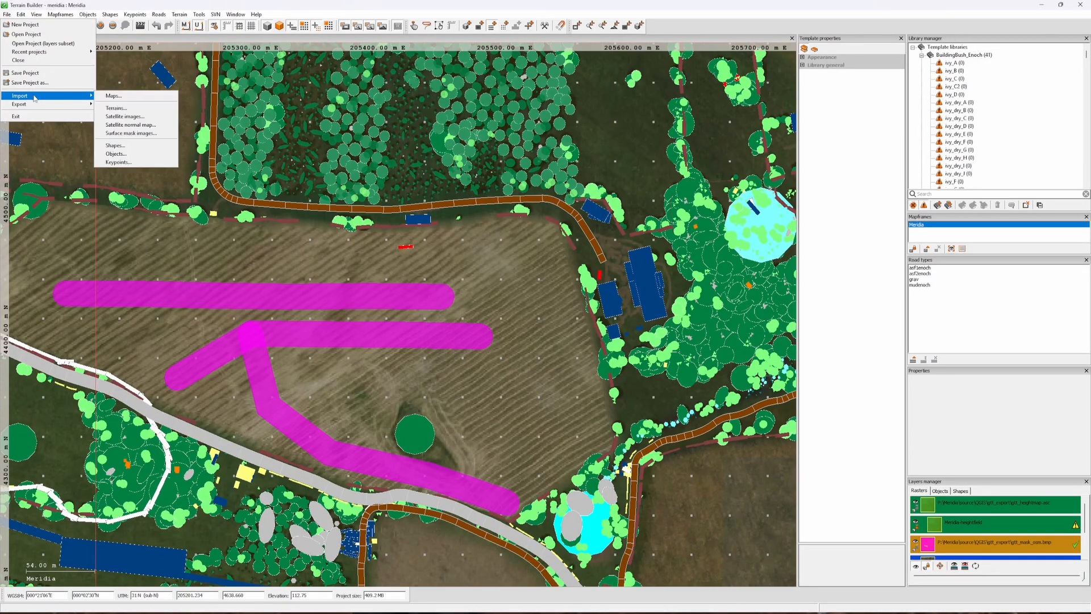
click(116, 154)
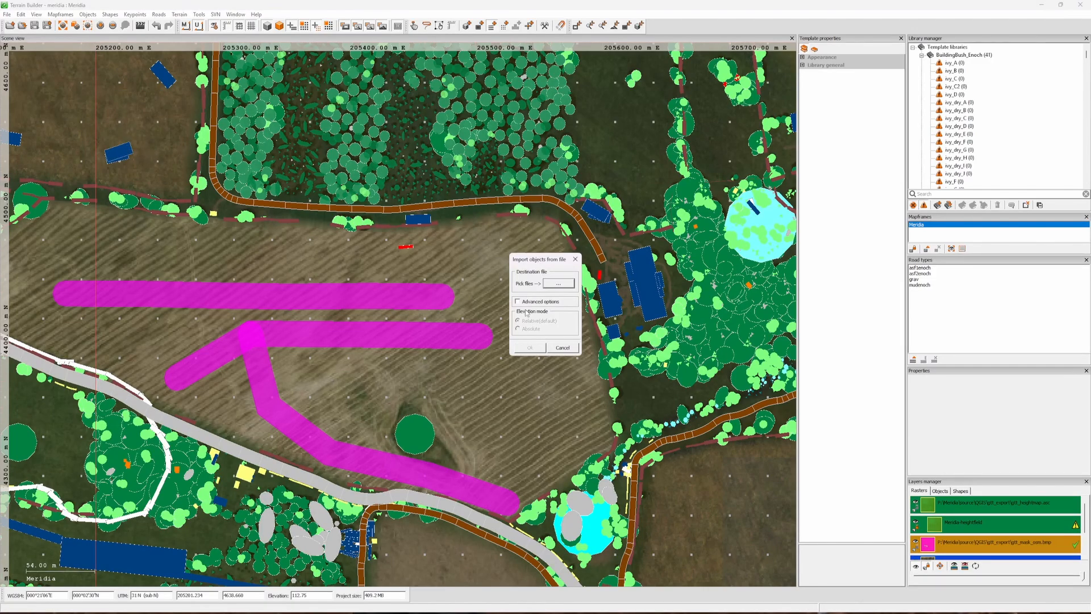
click(559, 283)
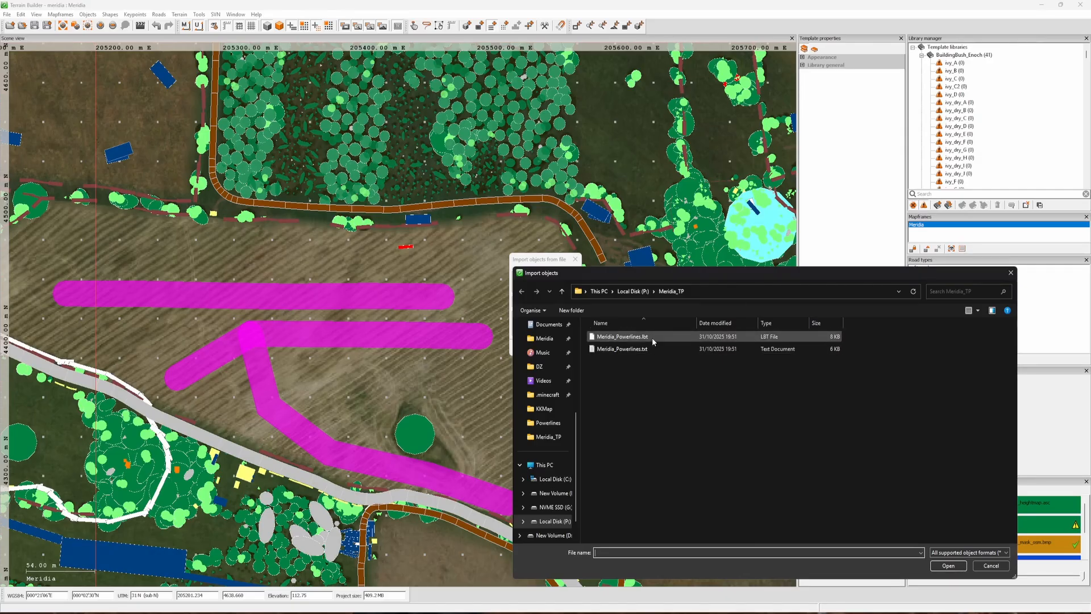
double_click(652, 338)
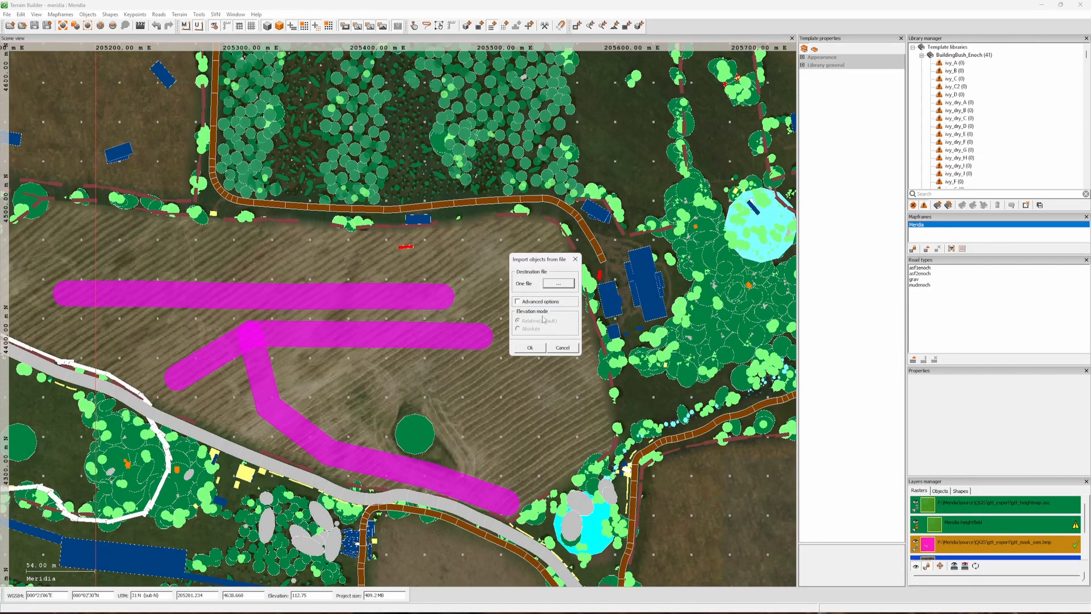
click(529, 347)
- Examine the imported poles and wires on the map at the branch point and the first line's east end
scroll(281, 321, up, 5)
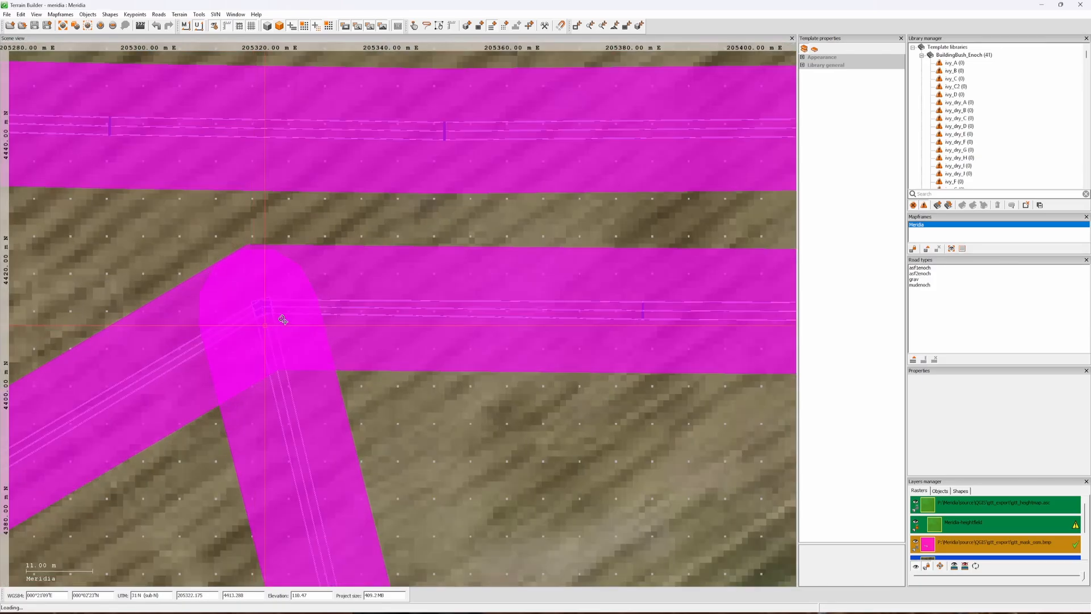
scroll(316, 312, down, 3)
scroll(417, 292, up, 3)
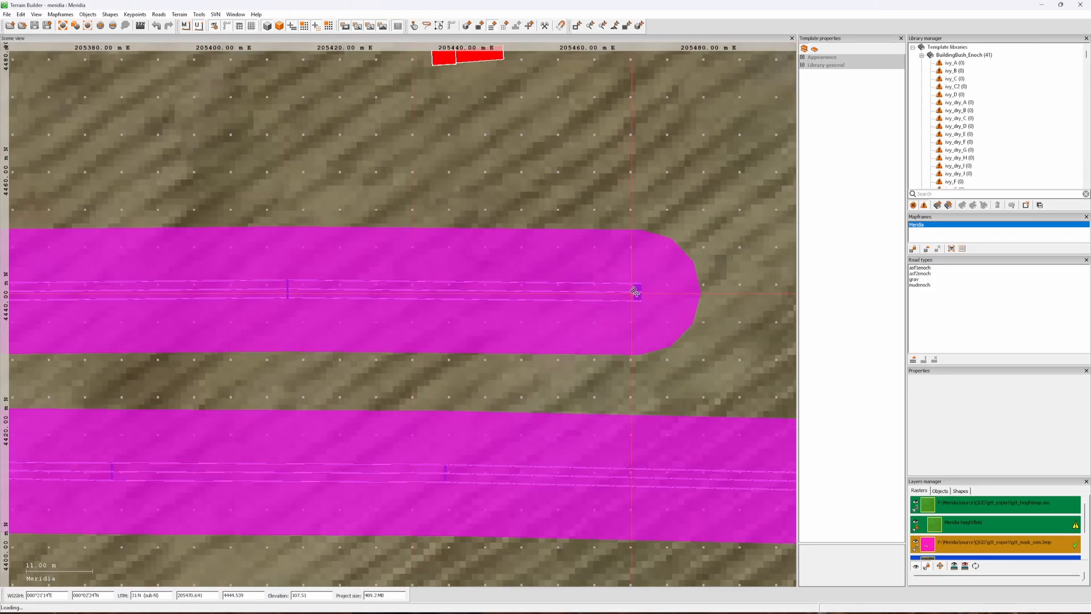
scroll(635, 292, down, 3)
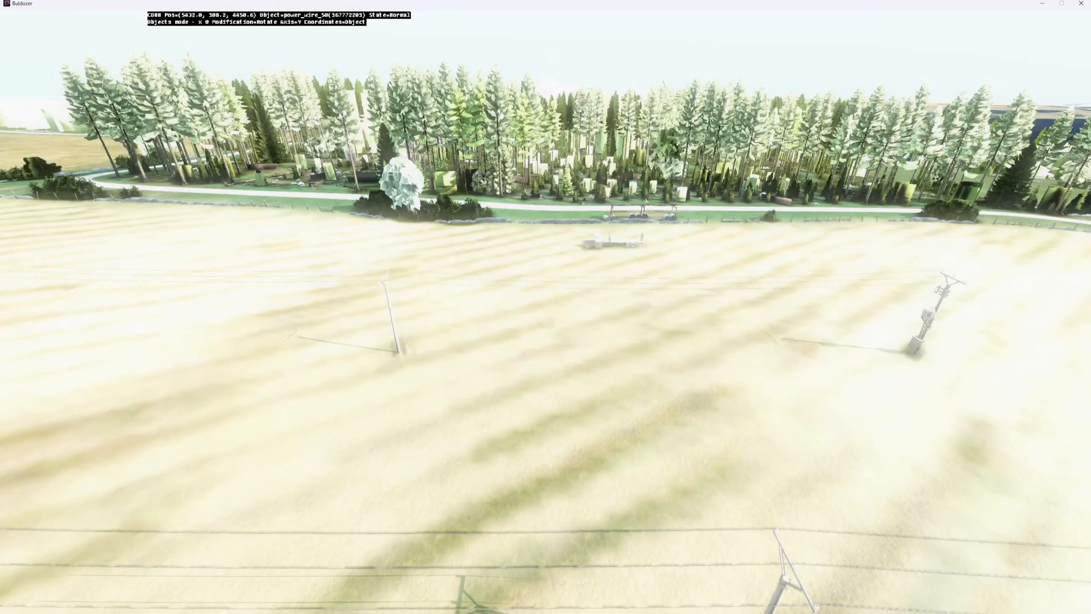
- Switch to Buldozer and fly over the field to inspect the power poles and wires in 3D
key(d)
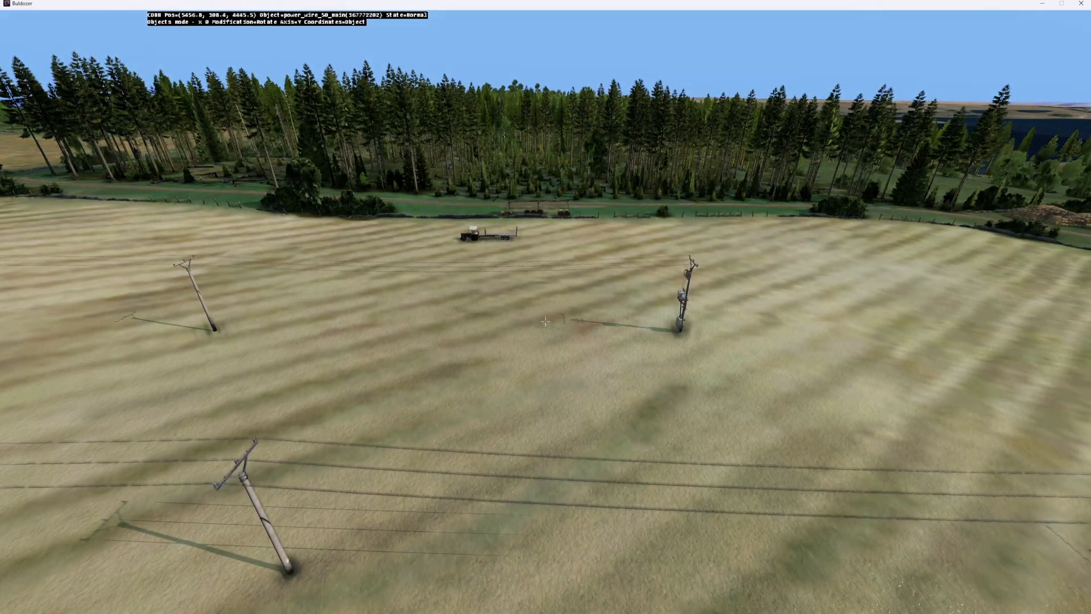
key(d)
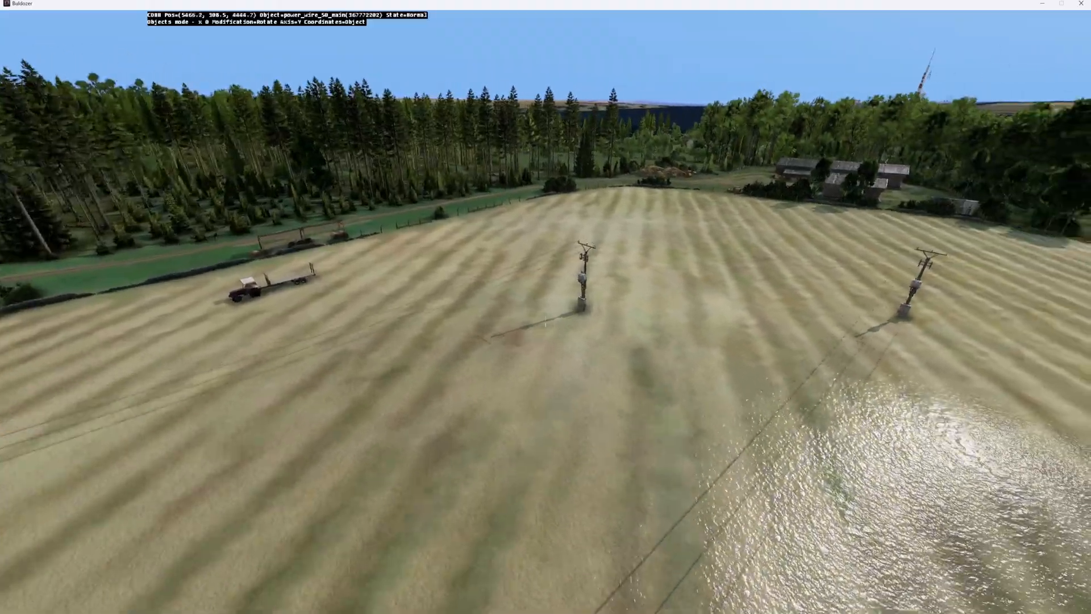
key(w)
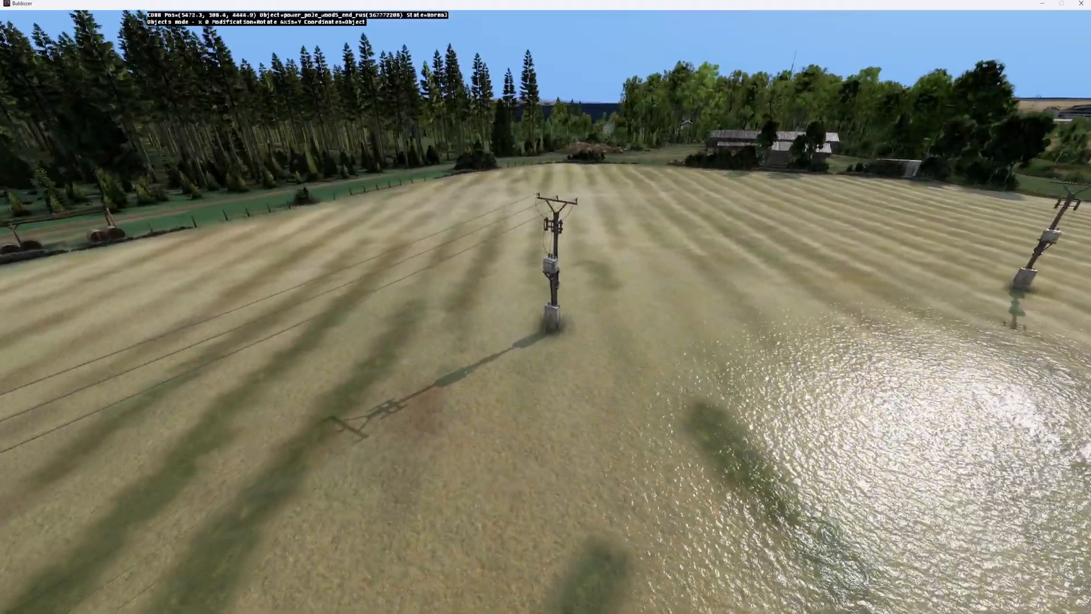
key(a)
key(d)
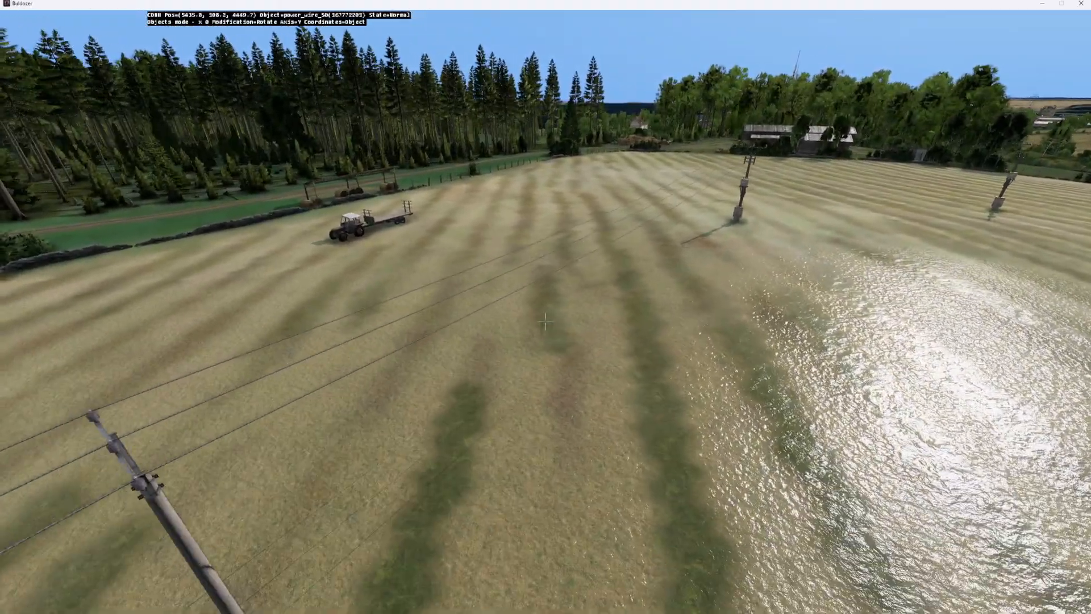
key(w)
key(d)
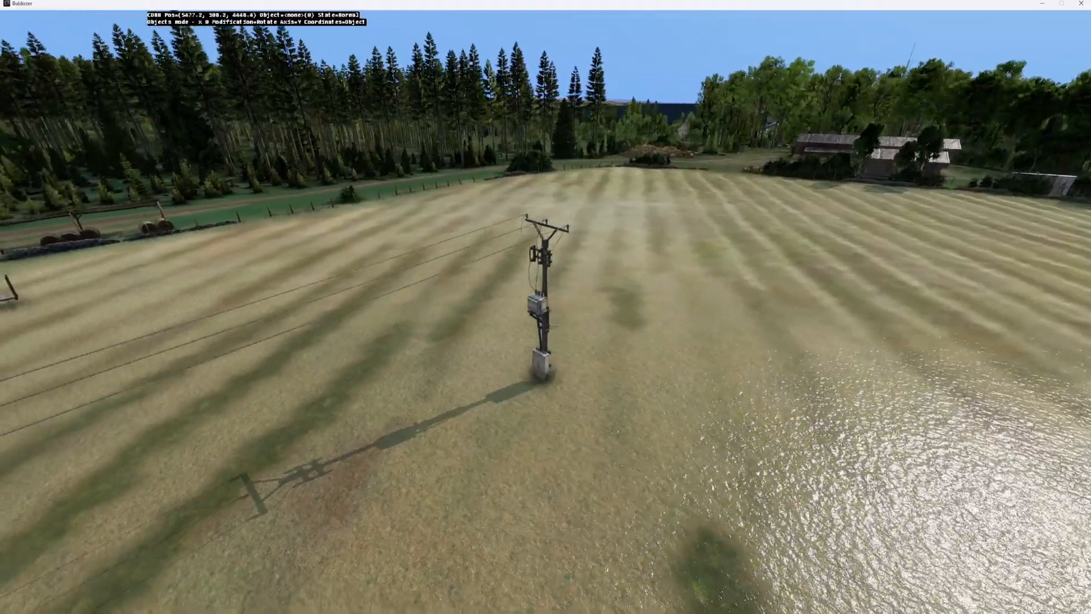
- Inspect the transformer pole near the tractor and follow the poles and wires across the field to the double branch pole
key(d)
key(w)
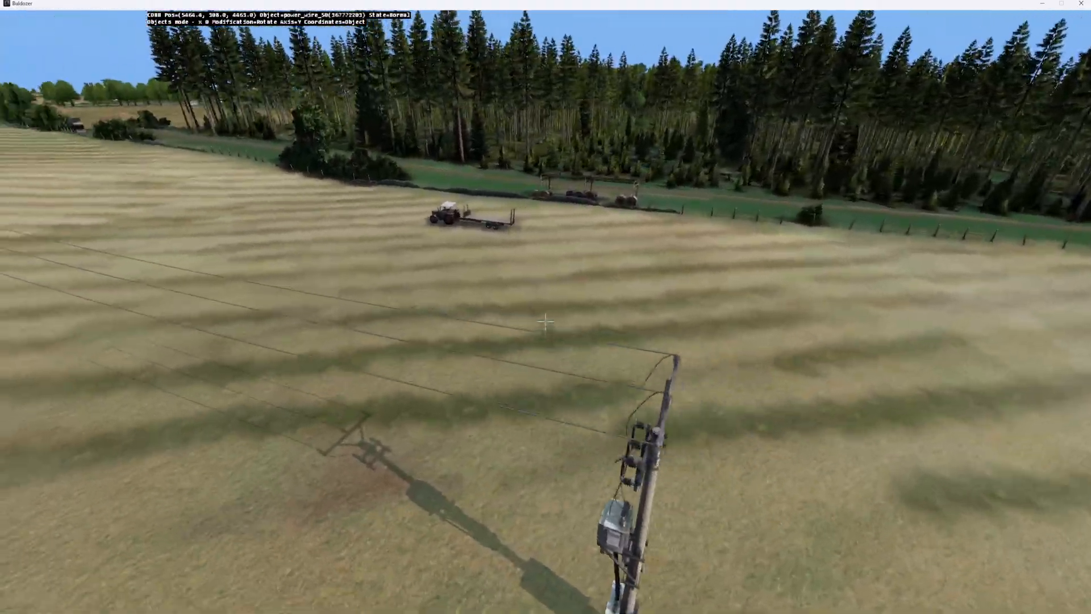
key(a)
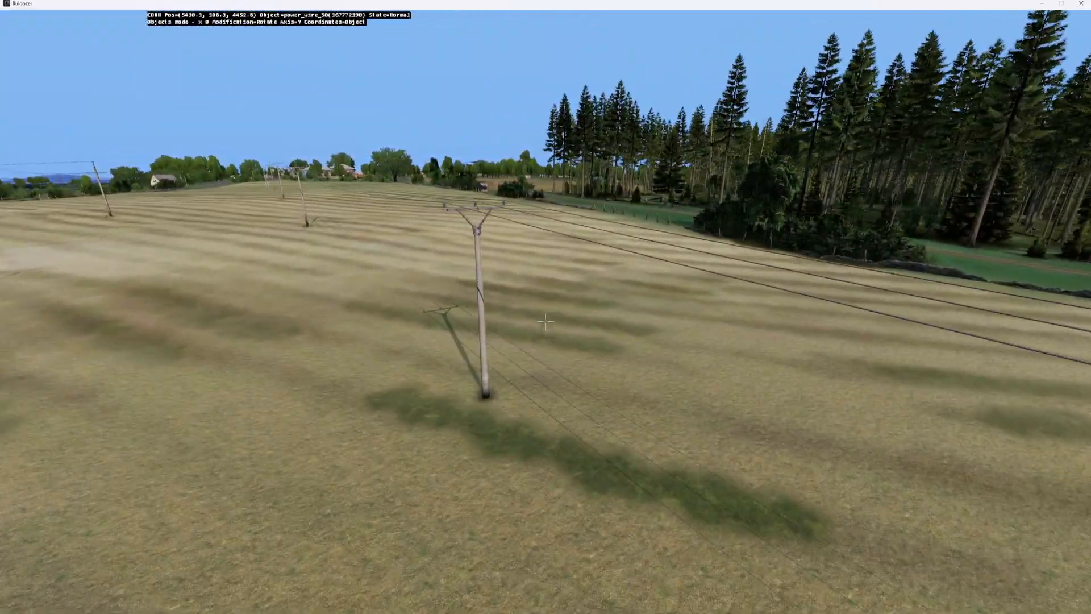
key(a)
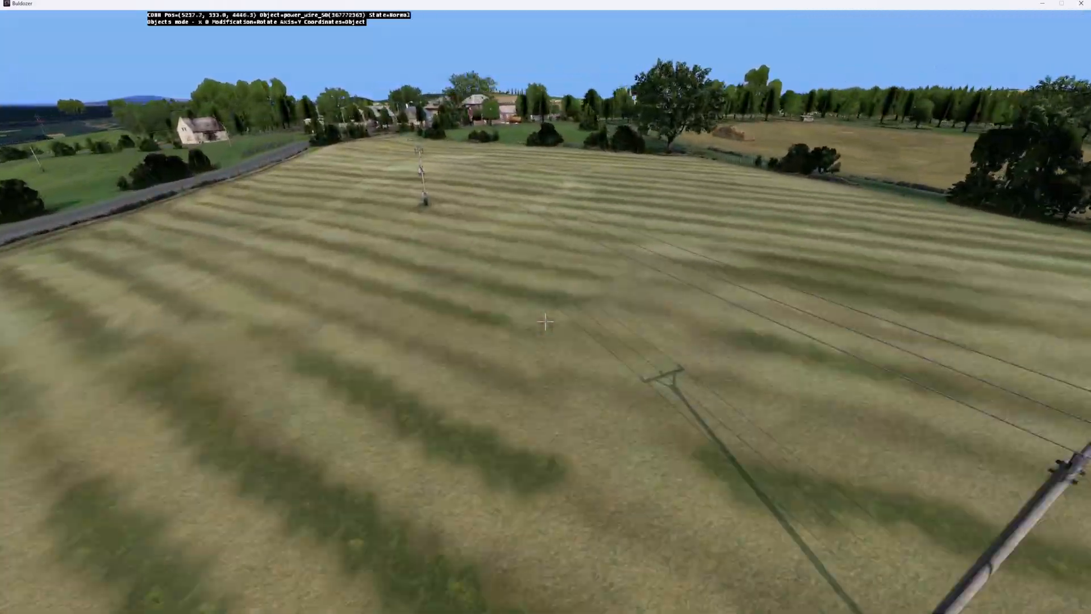
key(w)
key(s)
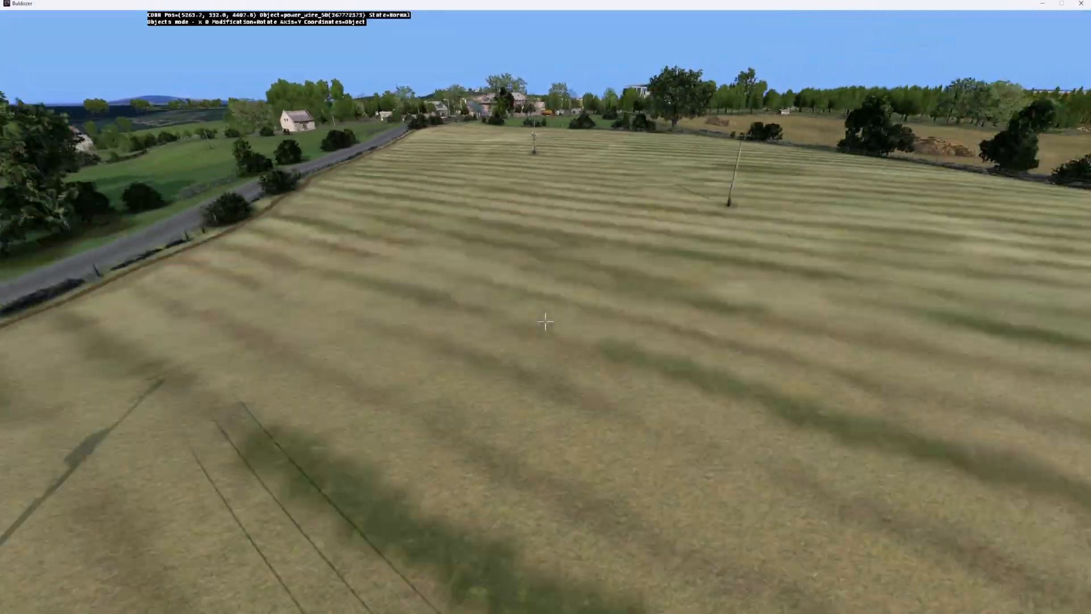
key(s)
key(w)
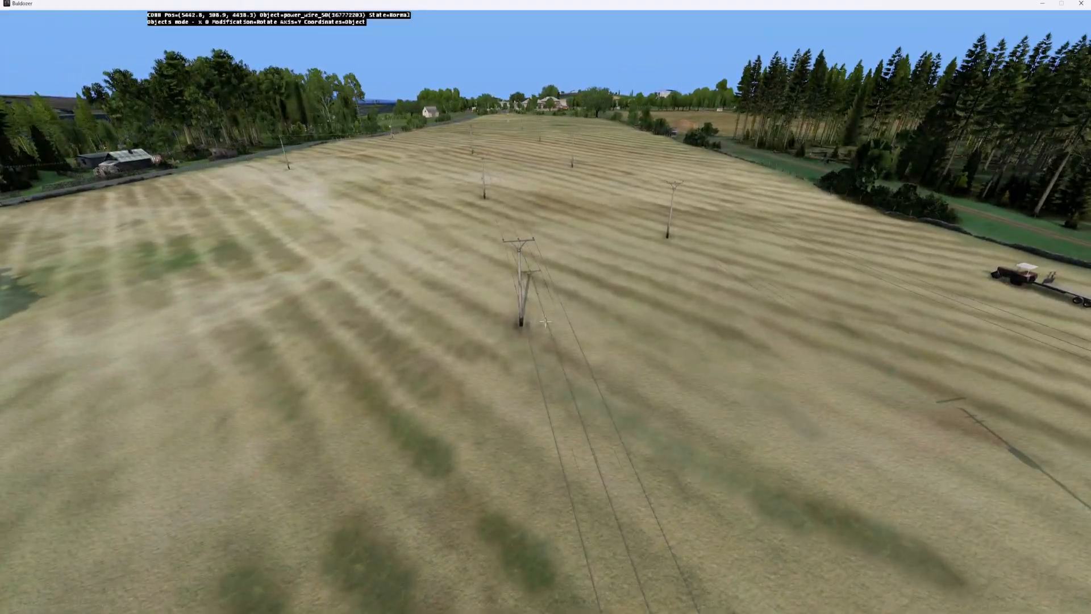
key(s)
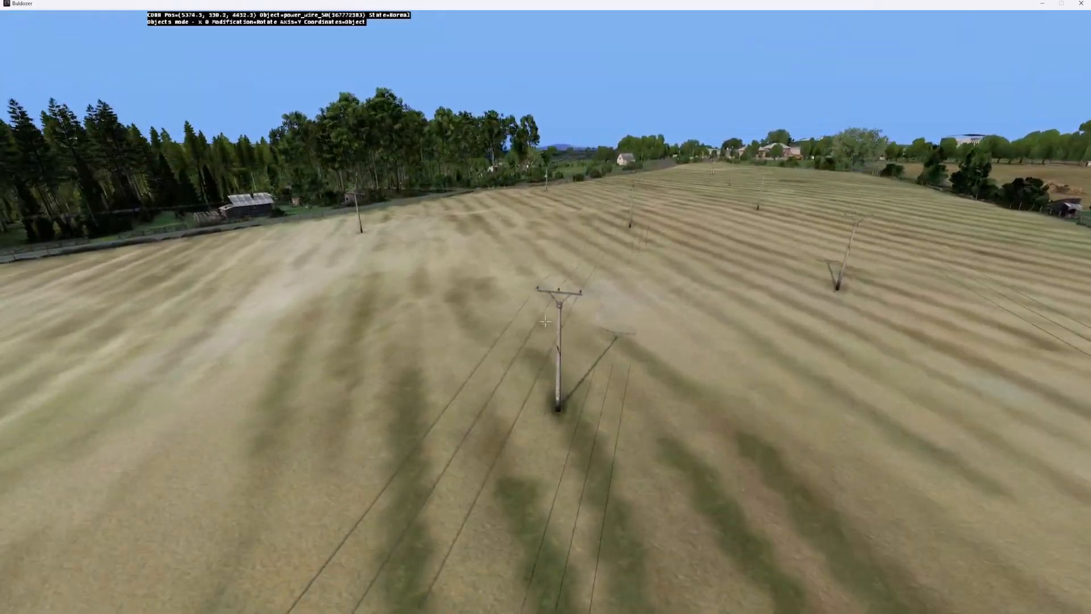
key(w)
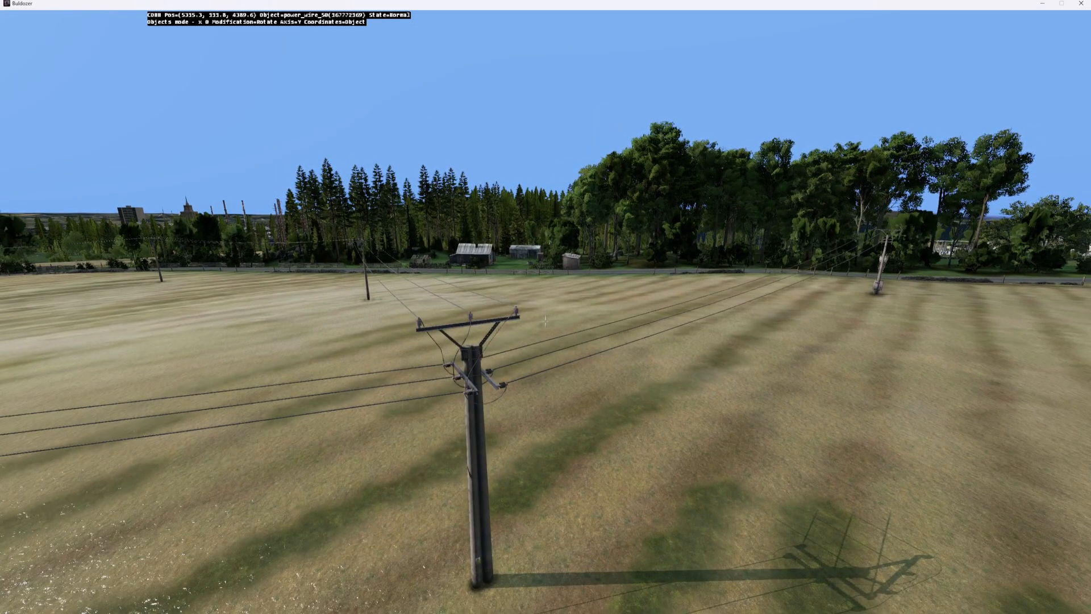
- Examine the powerline running beside the road, past the large tree to its transformer end pole and back
key(q)
key(w)
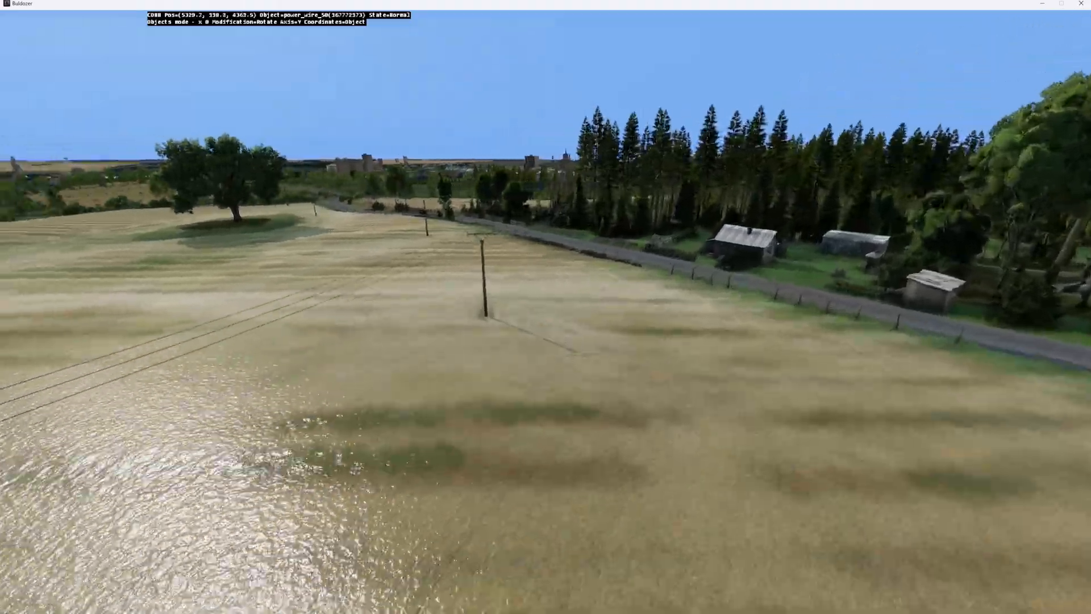
key(w)
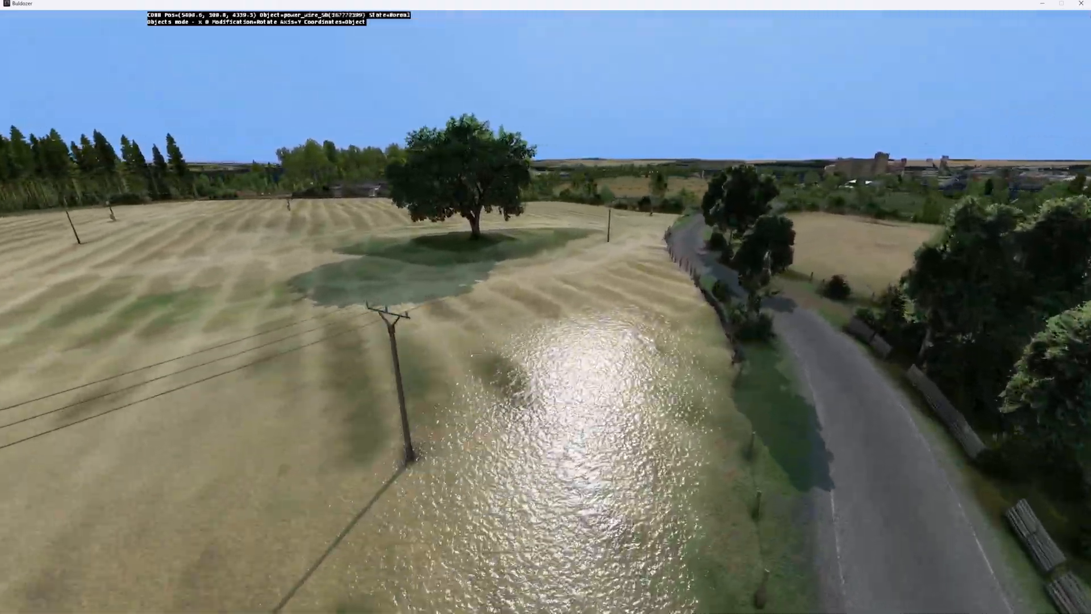
key(w)
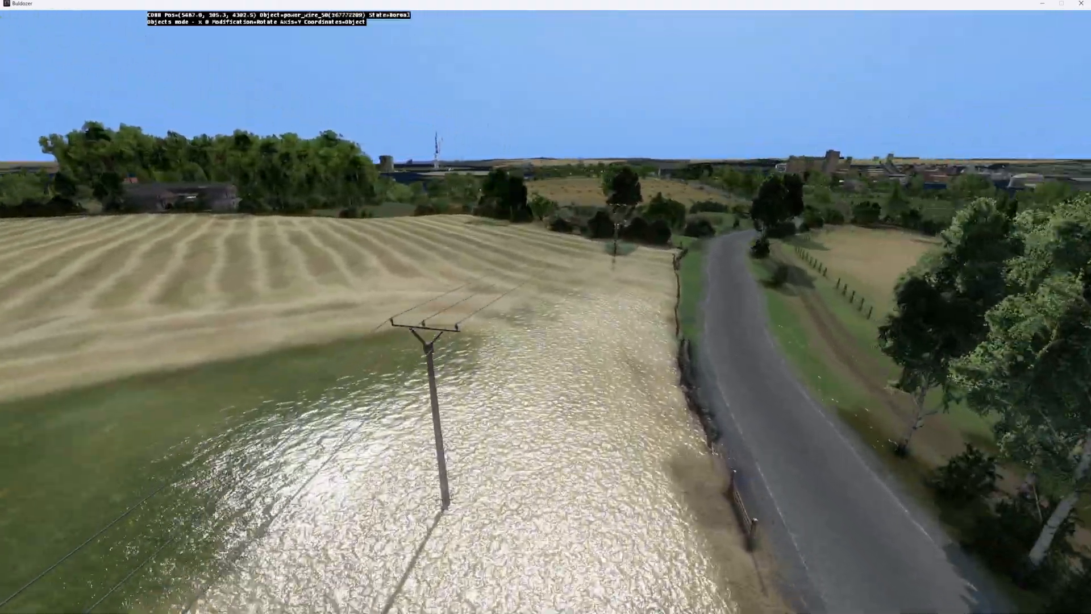
key(w)
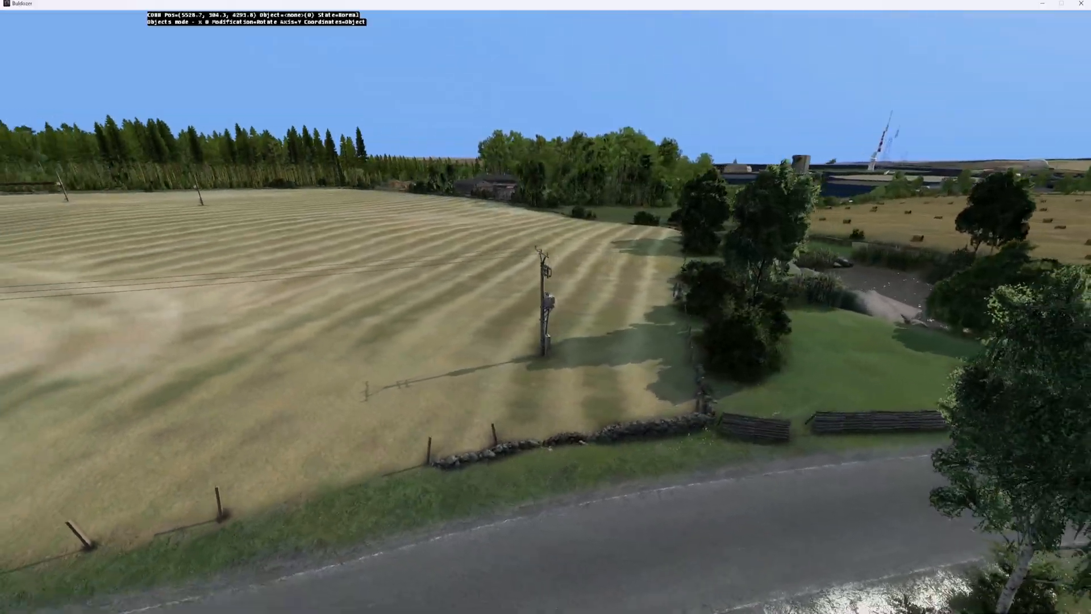
key(w)
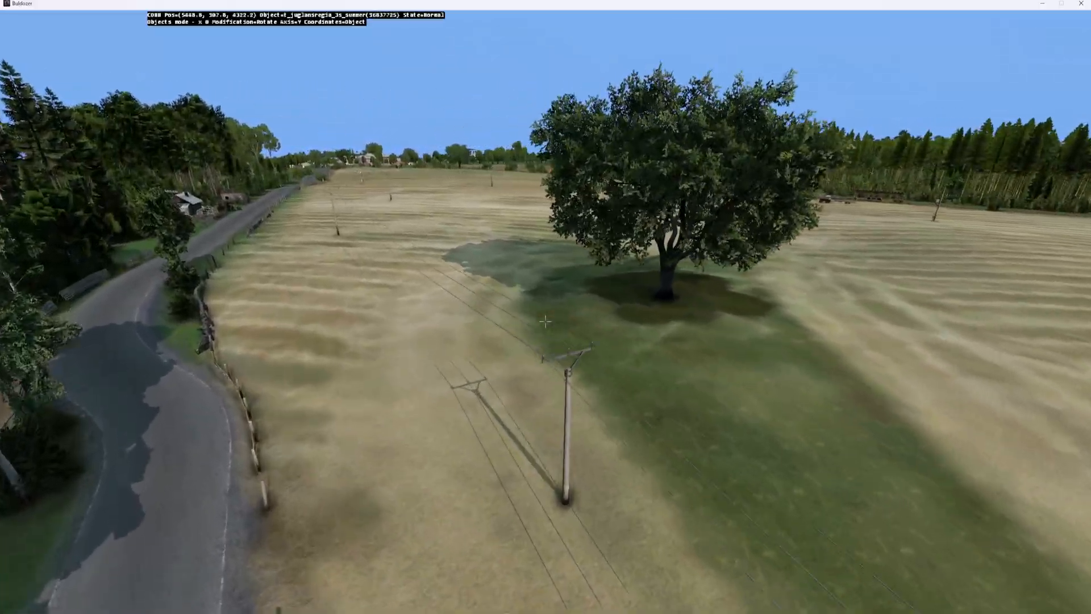
key(w)
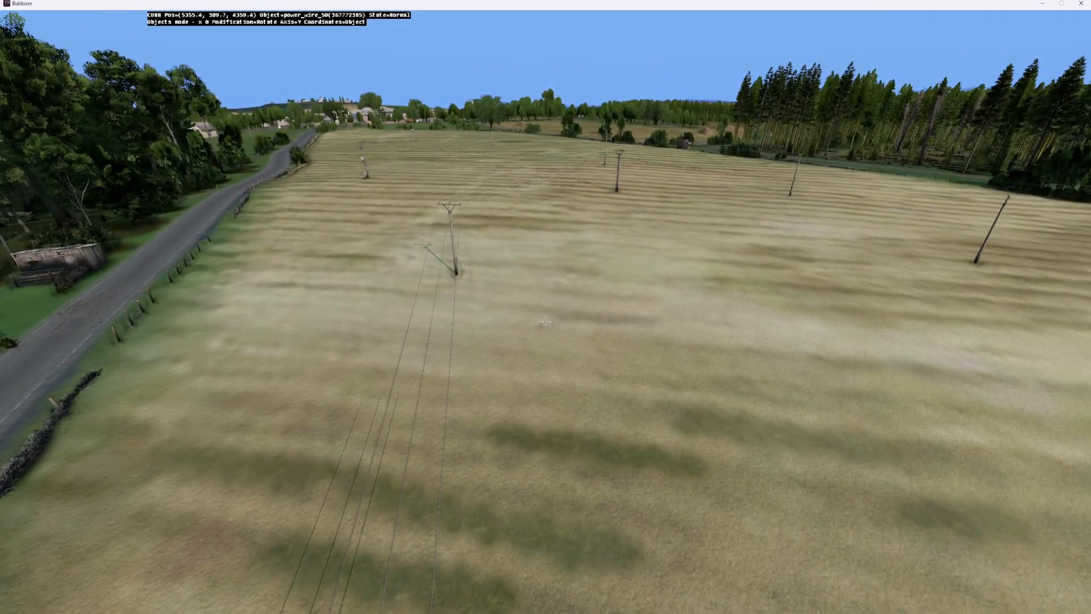
key(w)
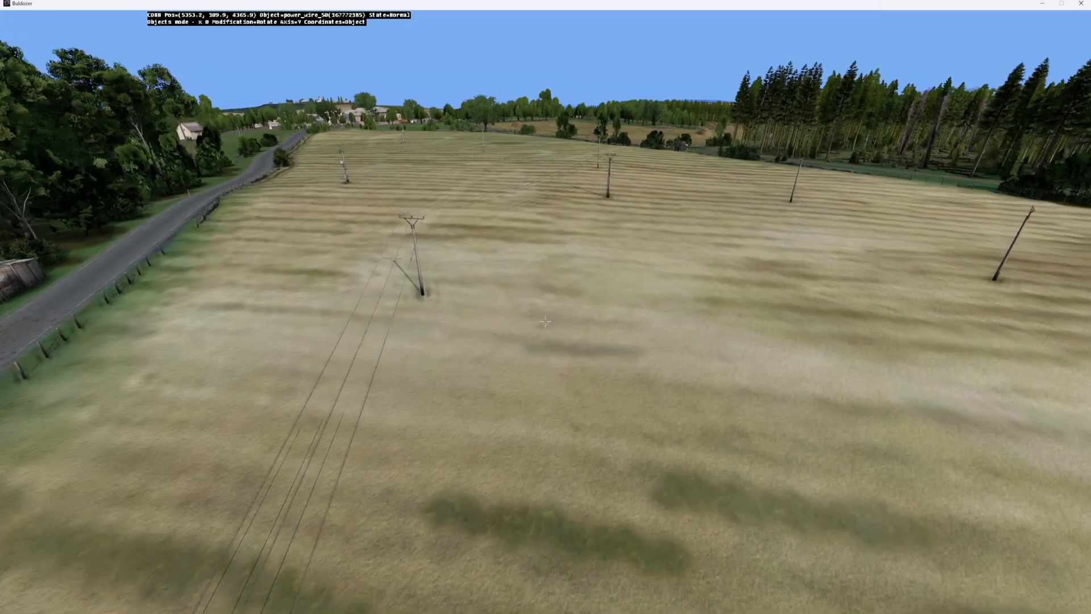
- Survey the pole spacing and wire connections across the open field, continuing to the transformer poles at the line ends near the tractor
key(w)
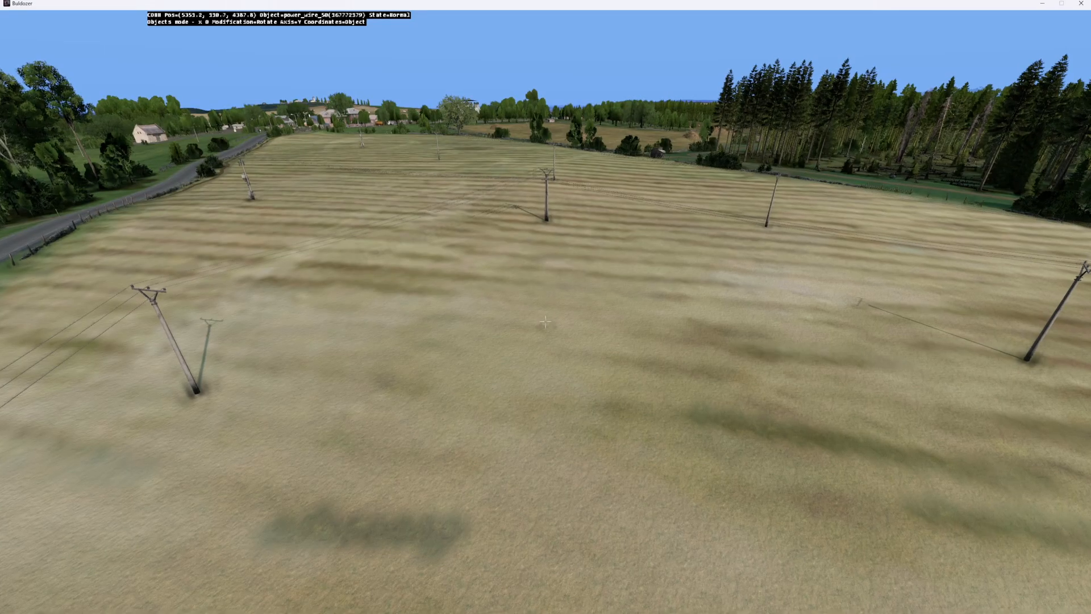
key(w)
key(a)
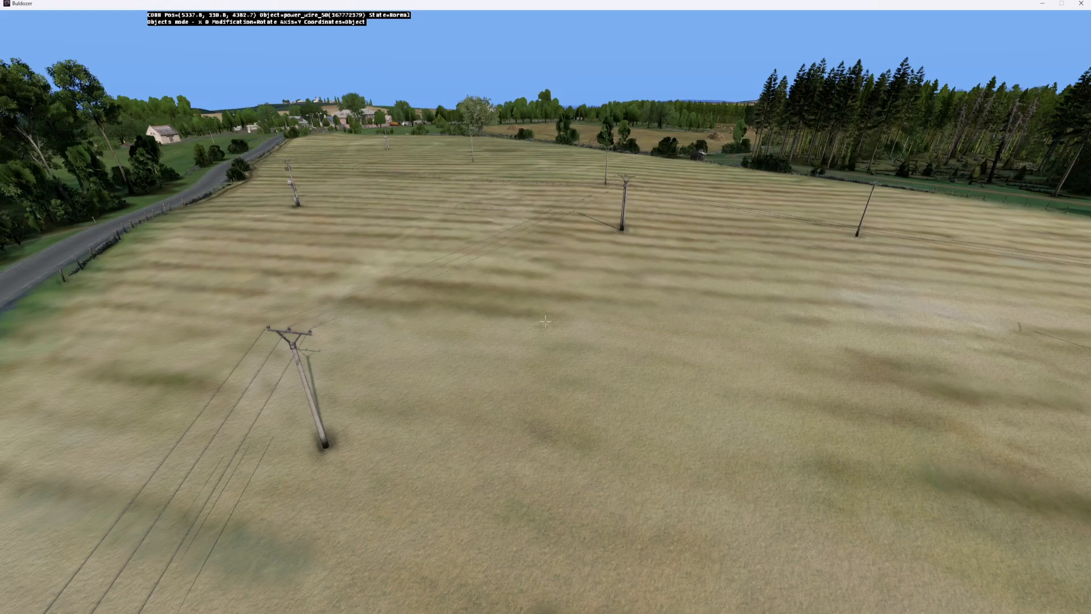
key(w)
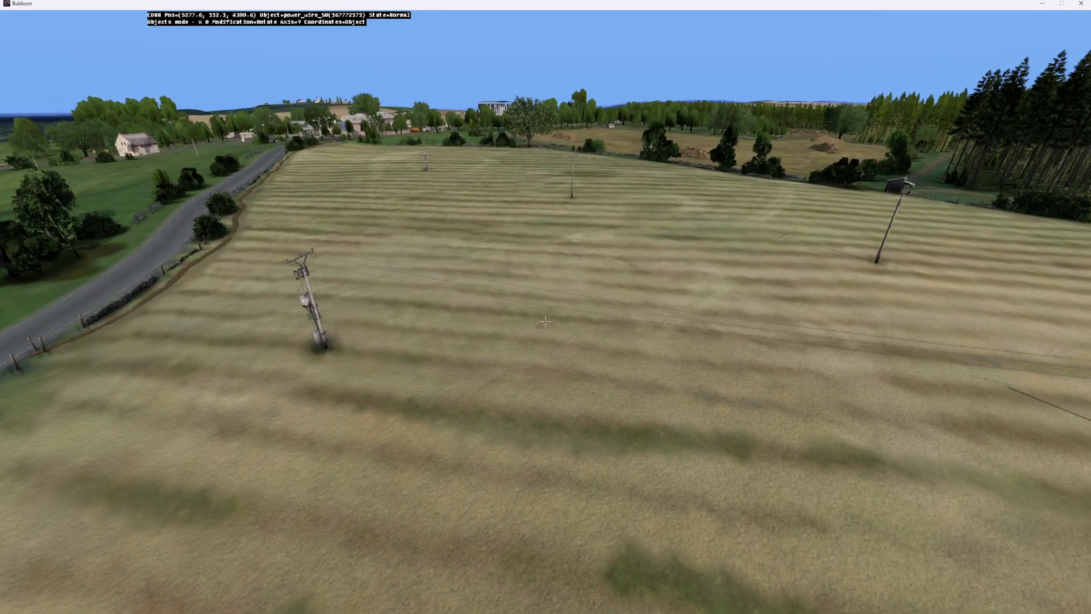
key(a)
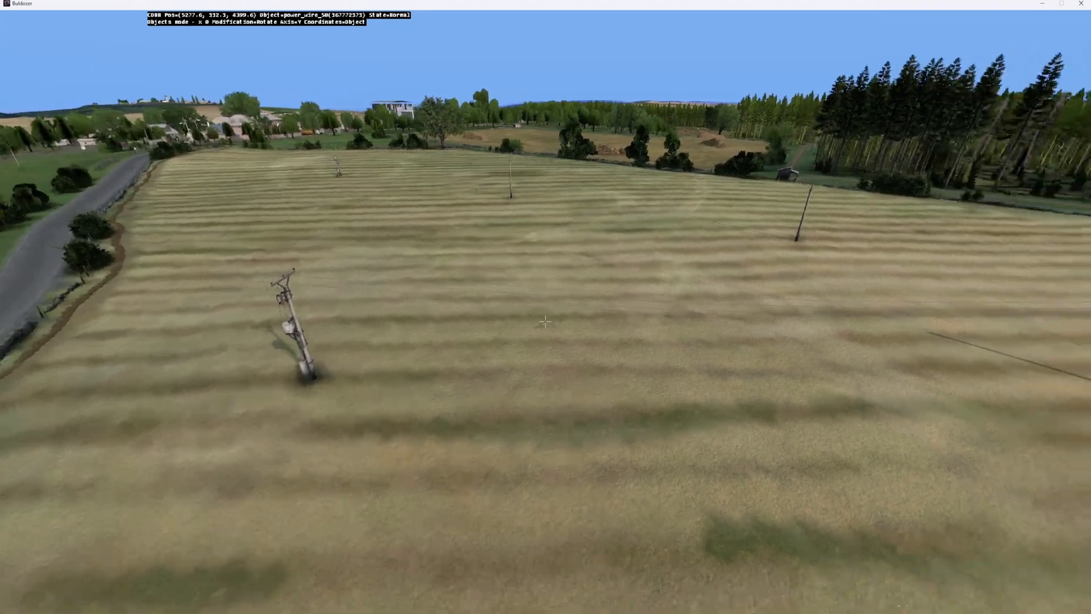
key(w)
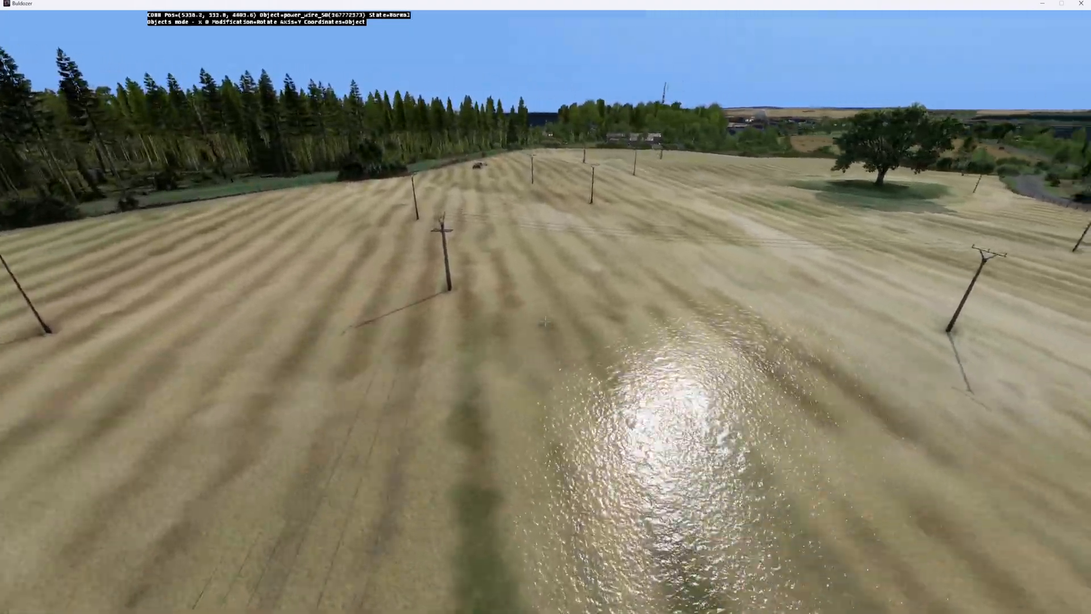
key(w)
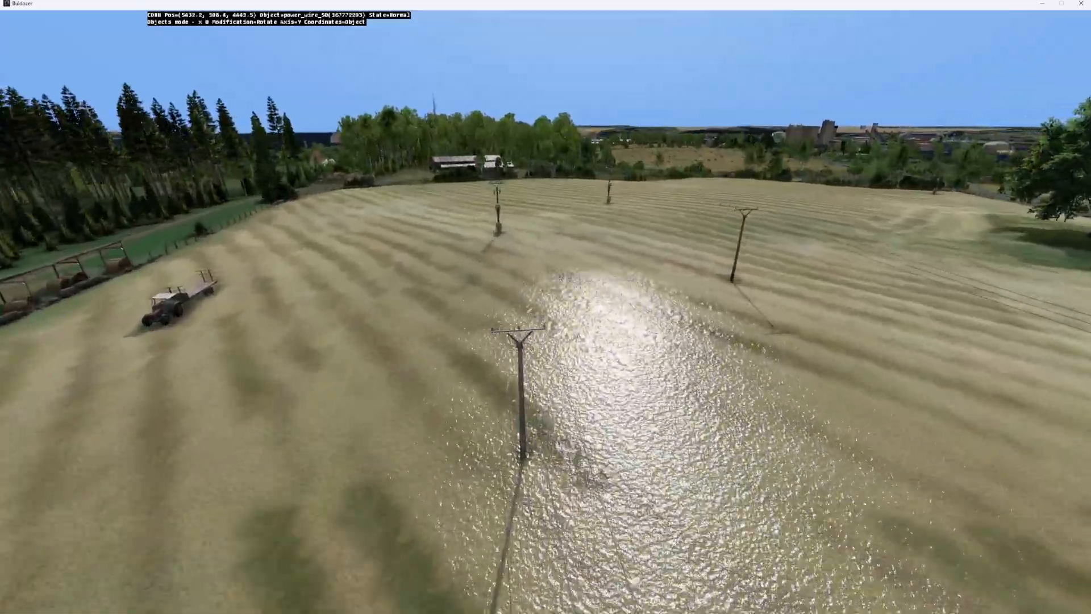
key(w)
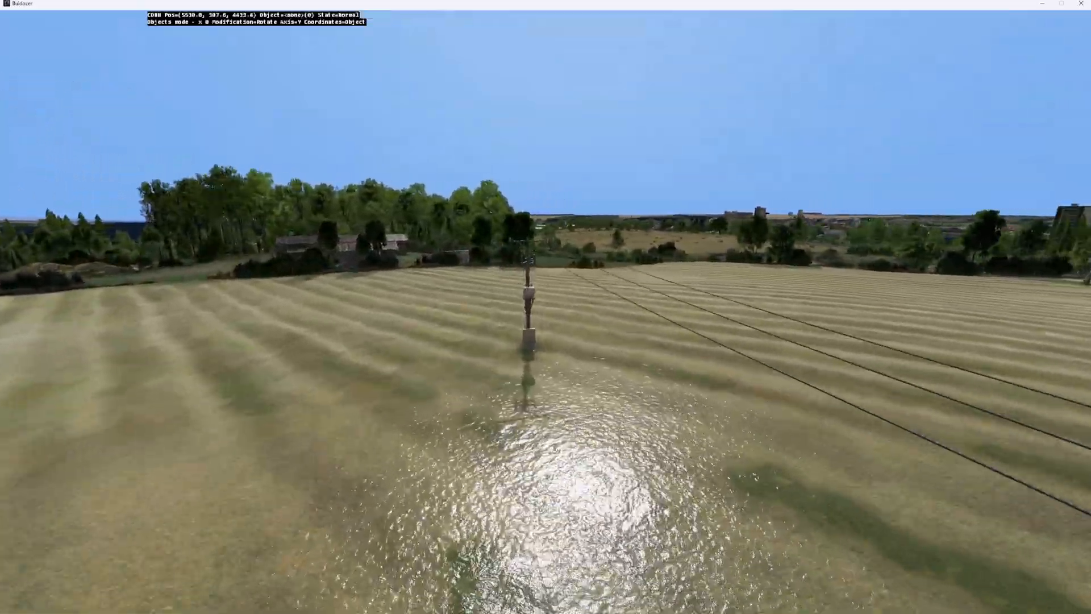
key(d)
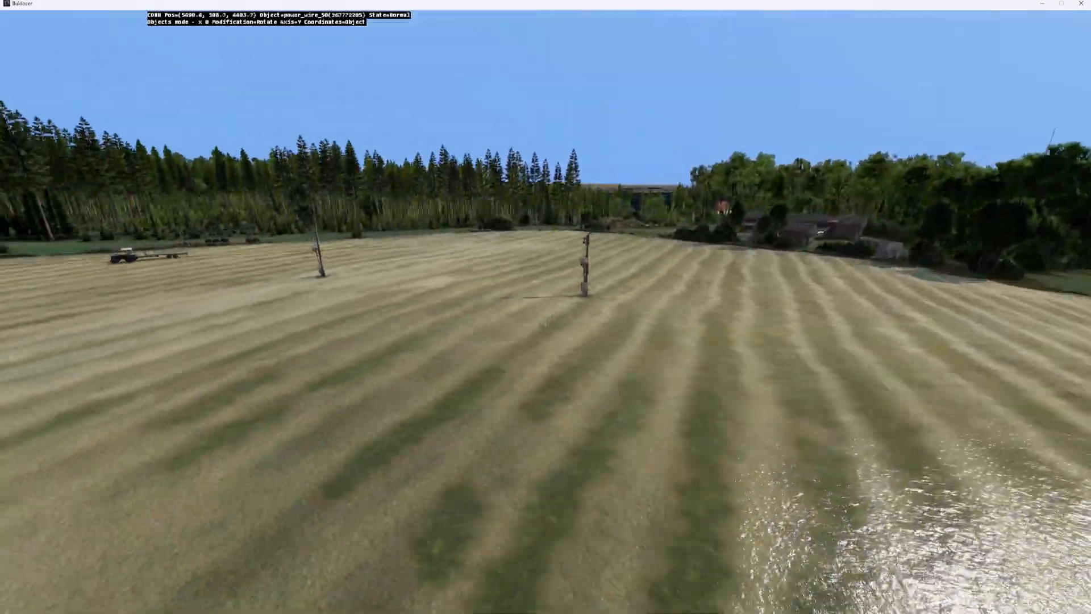
key(d)
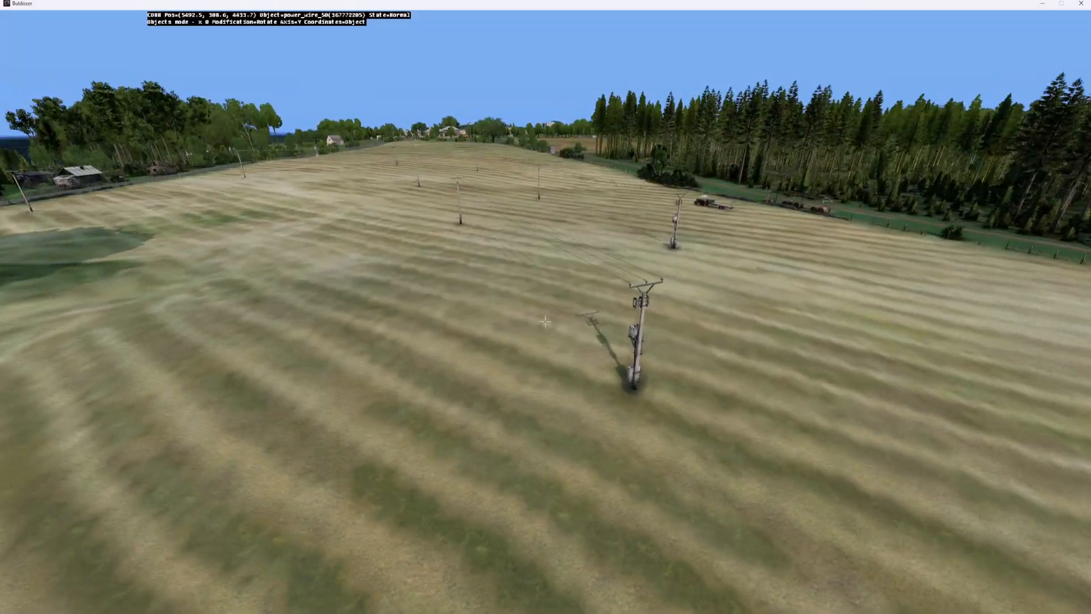
- Inspect the wire attachments on the branch pole's crossarm up close and check the line out to the transformer pole near the village
key(w)
key(w)
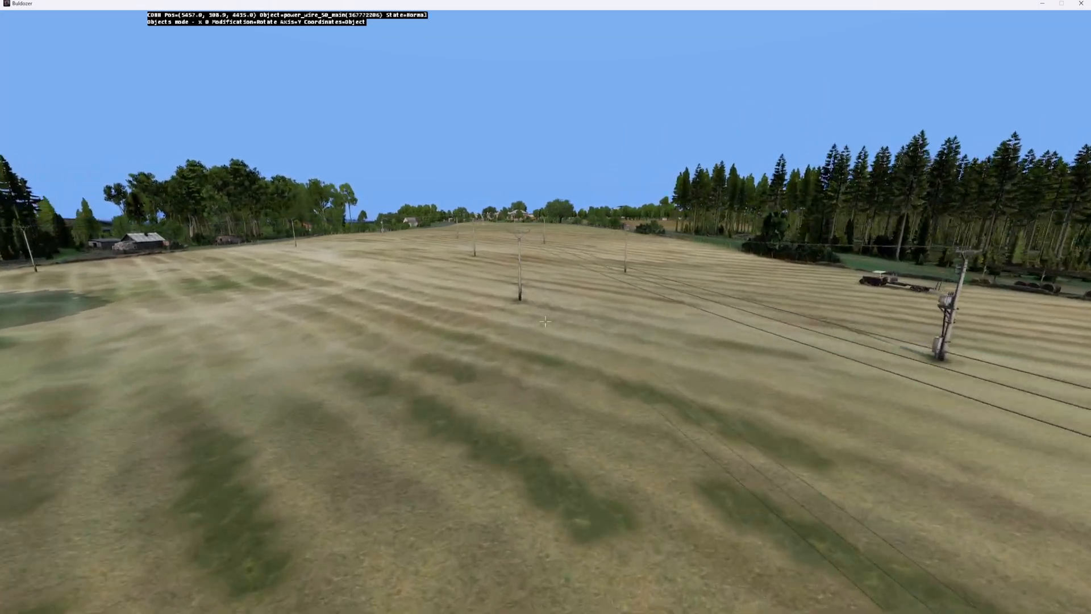
key(s)
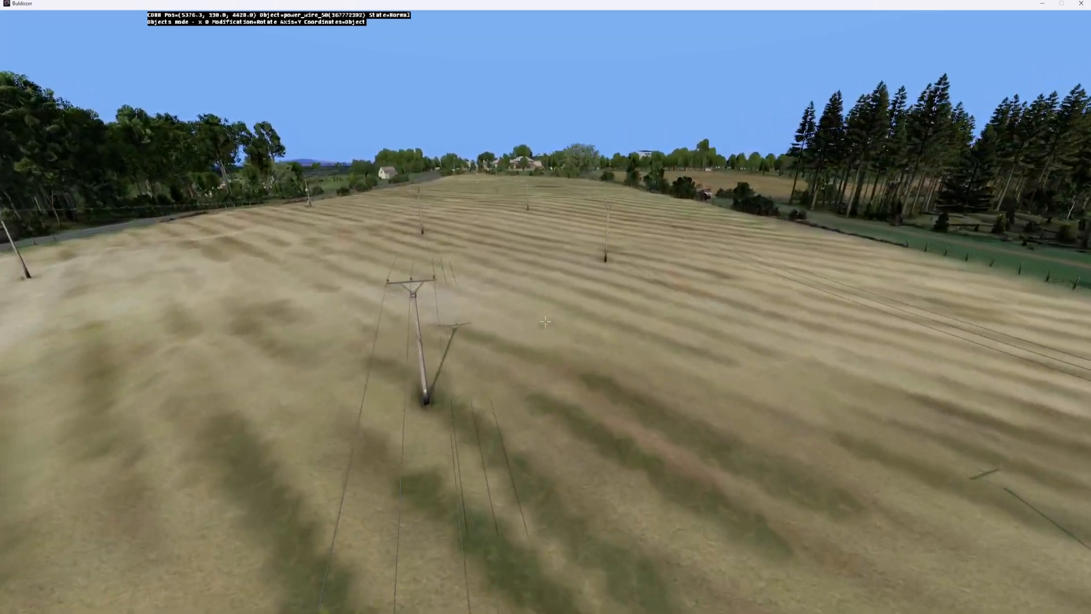
key(s)
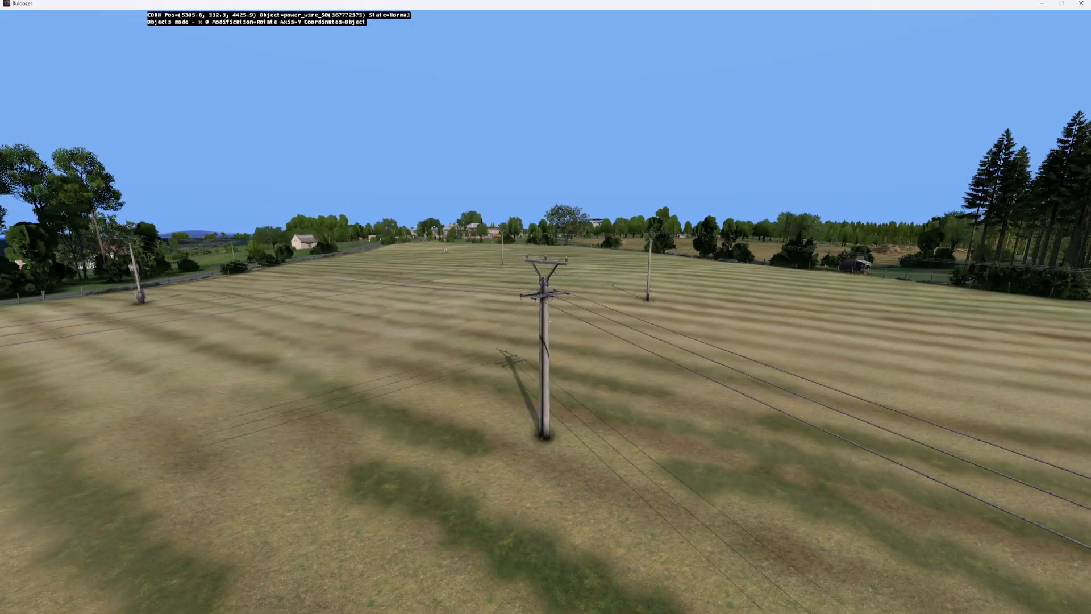
key(w)
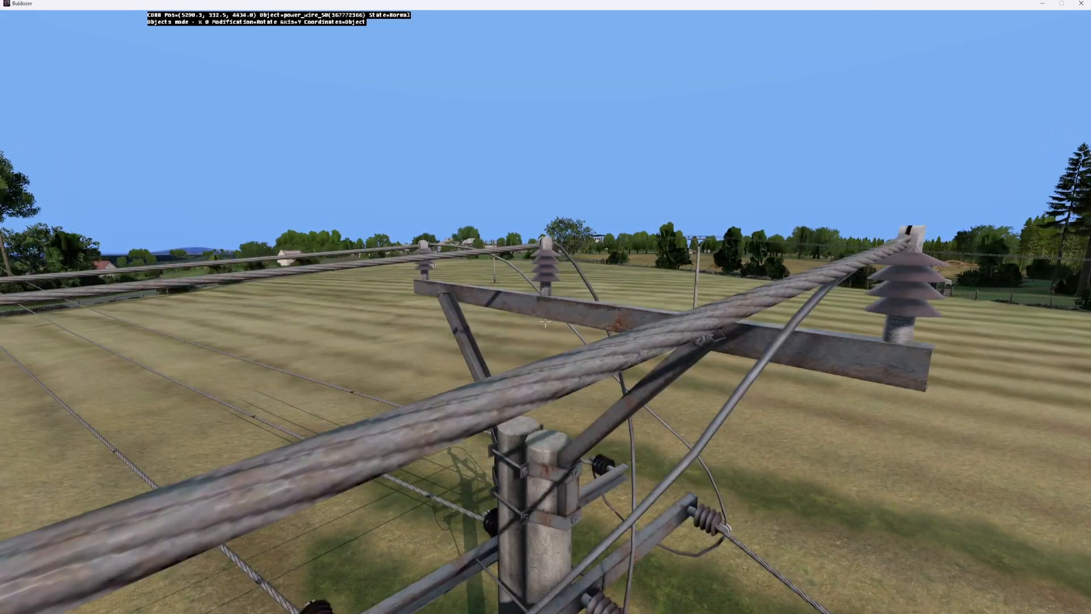
key(a)
key(w)
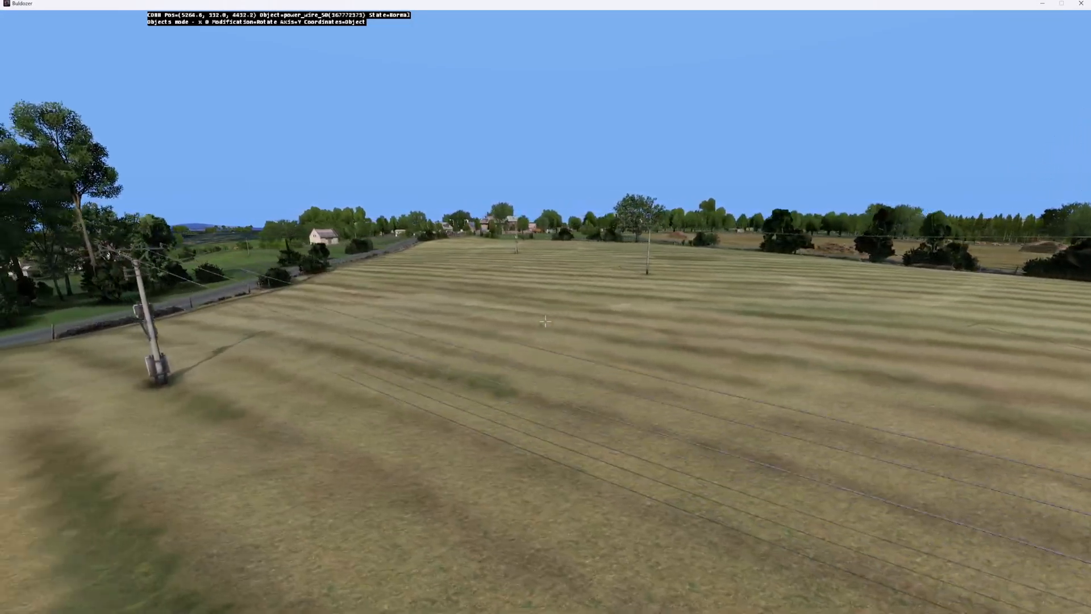
key(w)
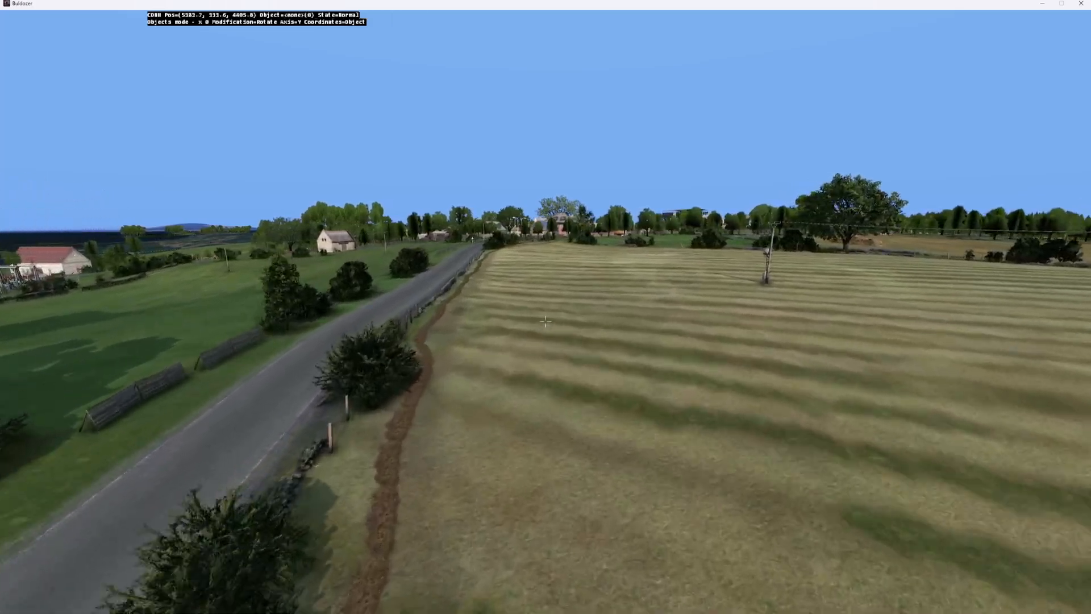
key(d)
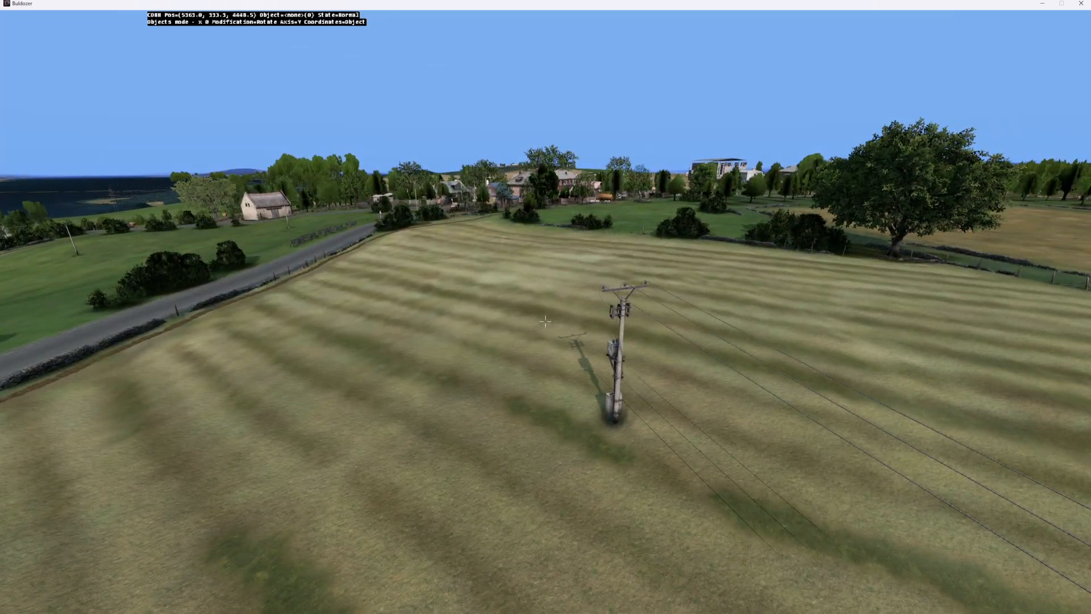